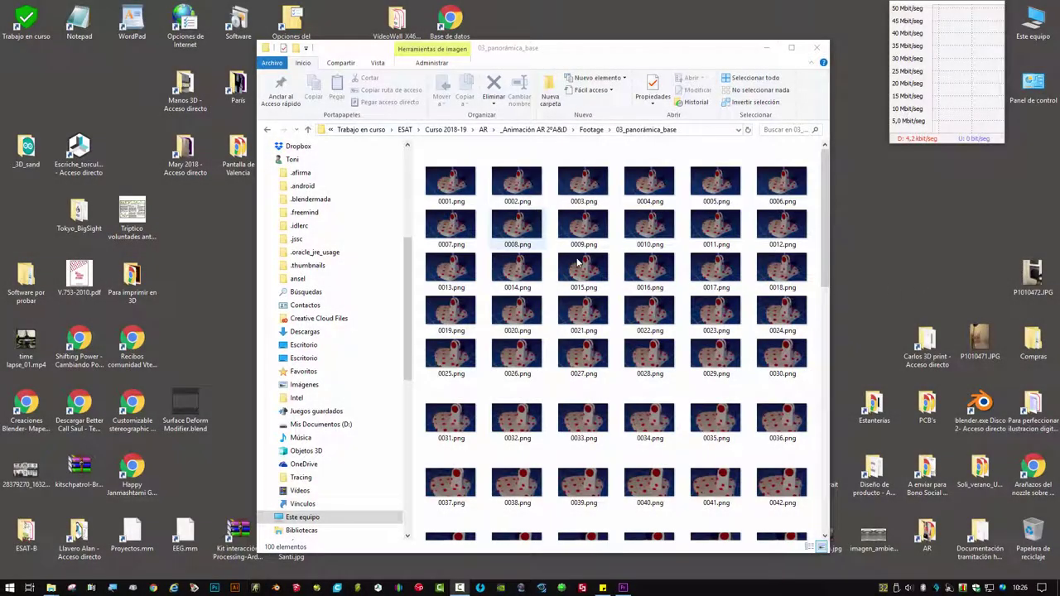
Browse the first PNG frames, 0001 to 0005.png, in the 03_panorámica_base folder.
{"action": "scroll", "coordinate": [636, 298], "scroll_direction": "down", "scroll_amount": 10}
{"action": "scroll", "coordinate": [638, 315], "scroll_direction": "up", "scroll_amount": 10}
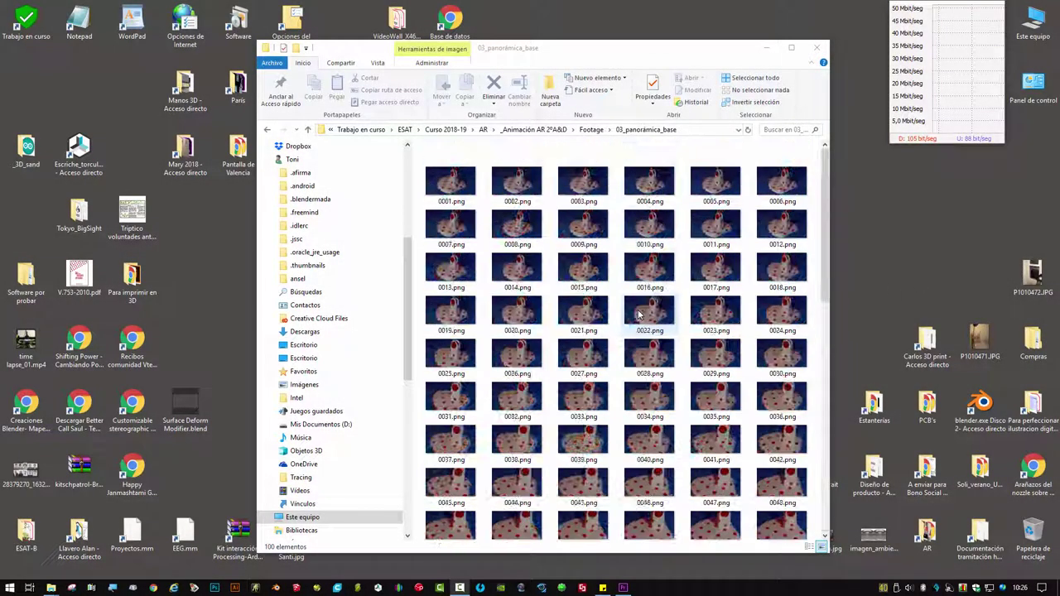
{"action": "left_click", "coordinate": [452, 181]}
{"action": "left_click", "coordinate": [523, 198]}
{"action": "left_click", "coordinate": [583, 189]}
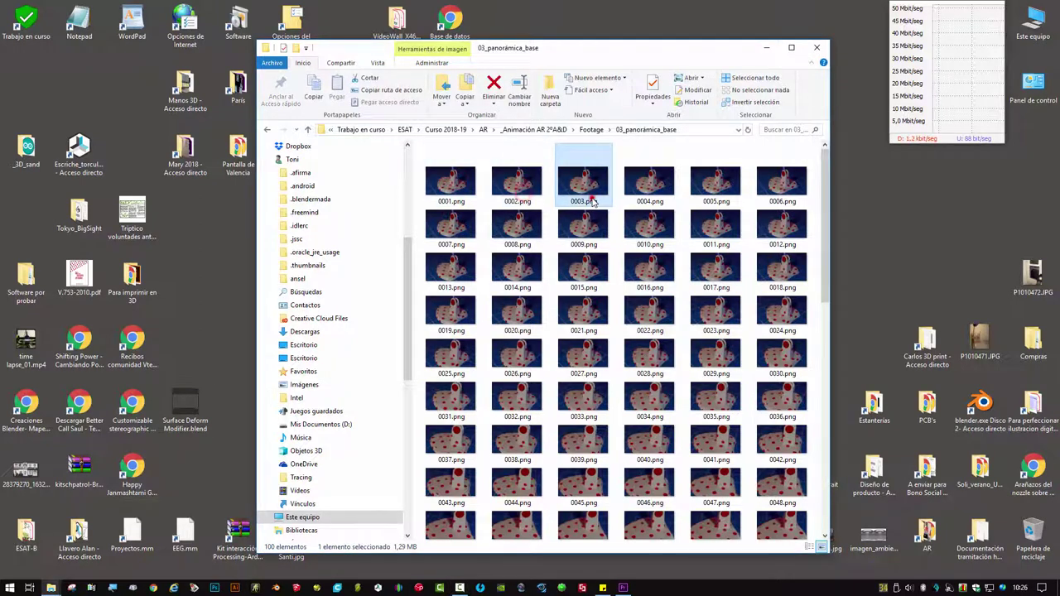
{"action": "left_click", "coordinate": [649, 189]}
{"action": "left_click", "coordinate": [716, 191]}
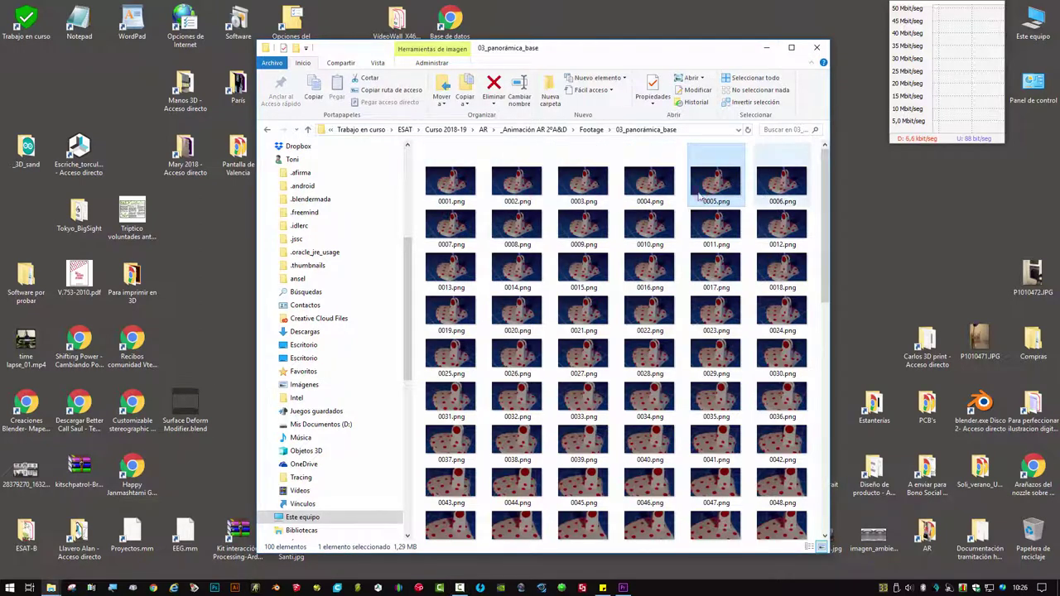
{"action": "left_click", "coordinate": [462, 188]}
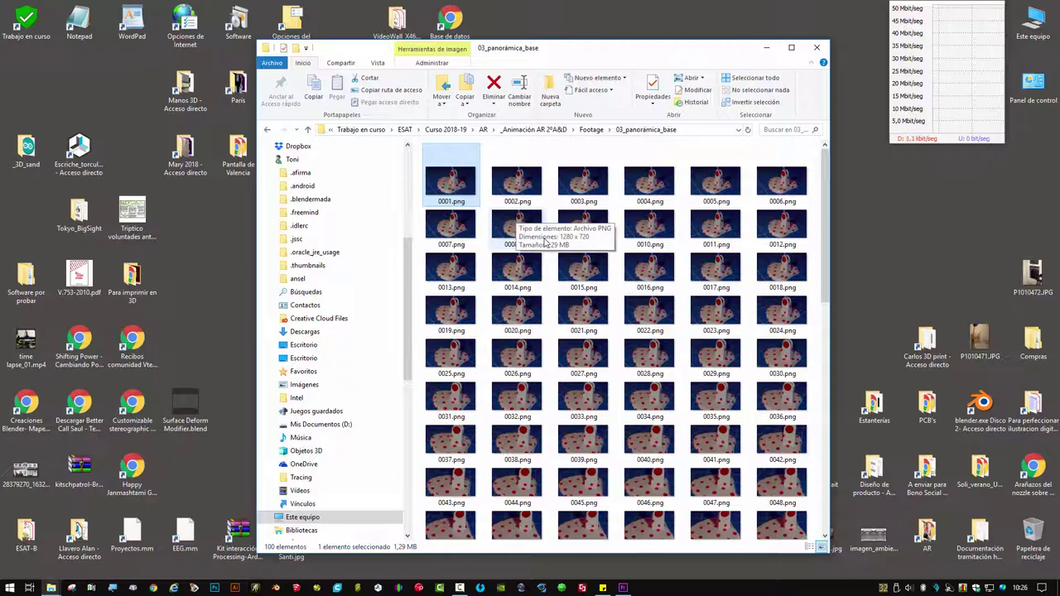
Step through frames 0001 to 0004.png again, then switch over to Premiere Pro.
{"action": "key", "text": "Right"}
{"action": "key", "text": "Right"}
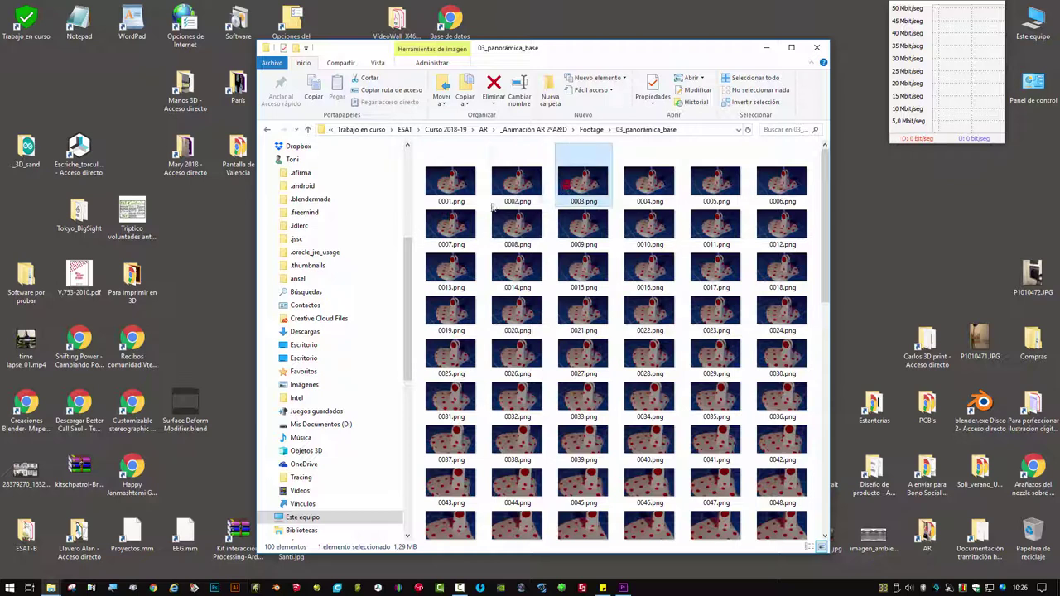
{"action": "left_click", "coordinate": [447, 193]}
{"action": "left_click", "coordinate": [503, 196]}
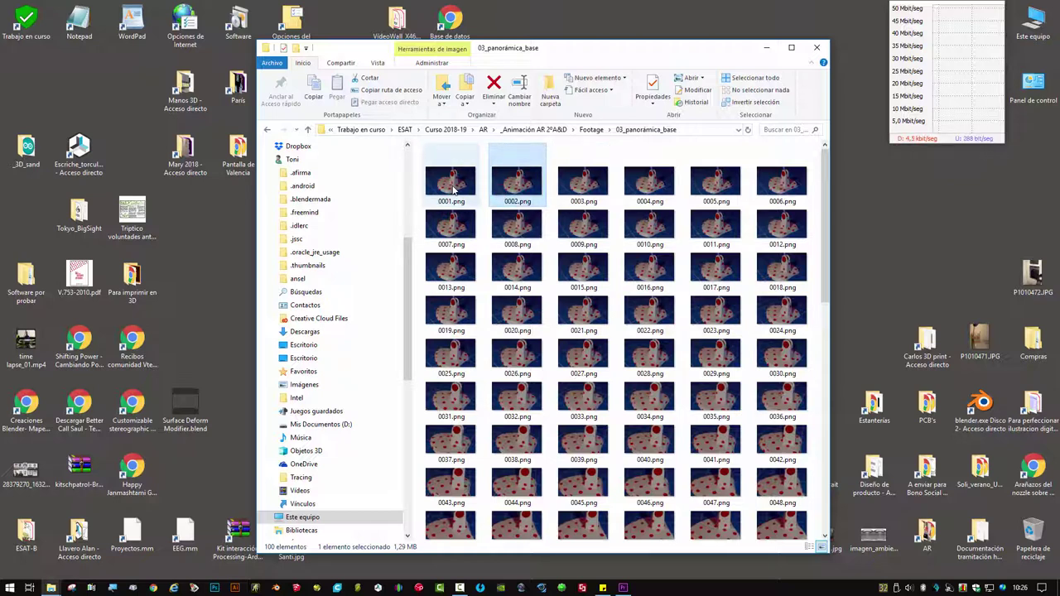
{"action": "left_click", "coordinate": [468, 193]}
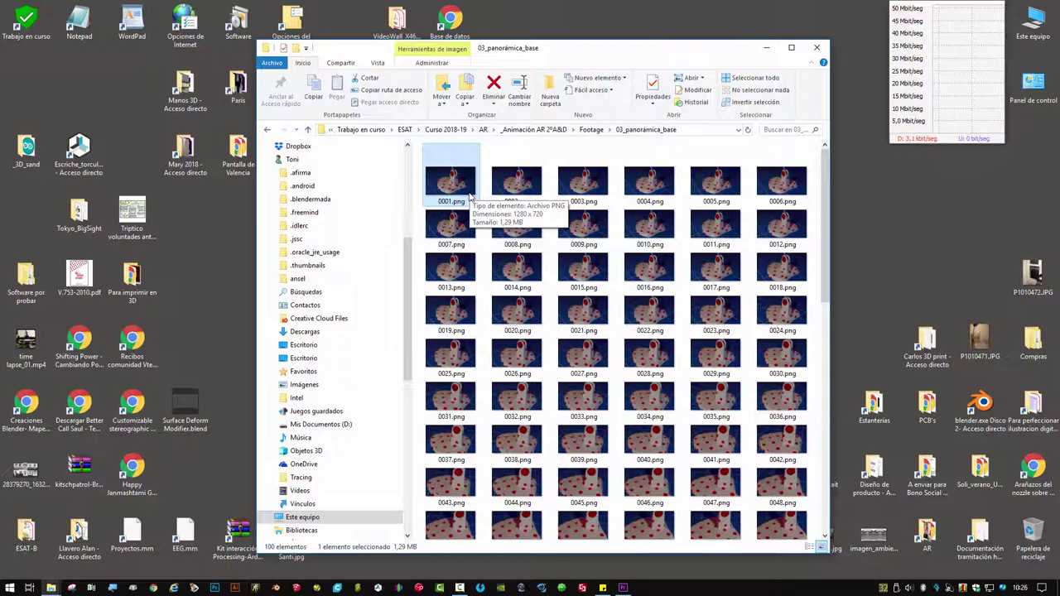
{"action": "left_click", "coordinate": [649, 184]}
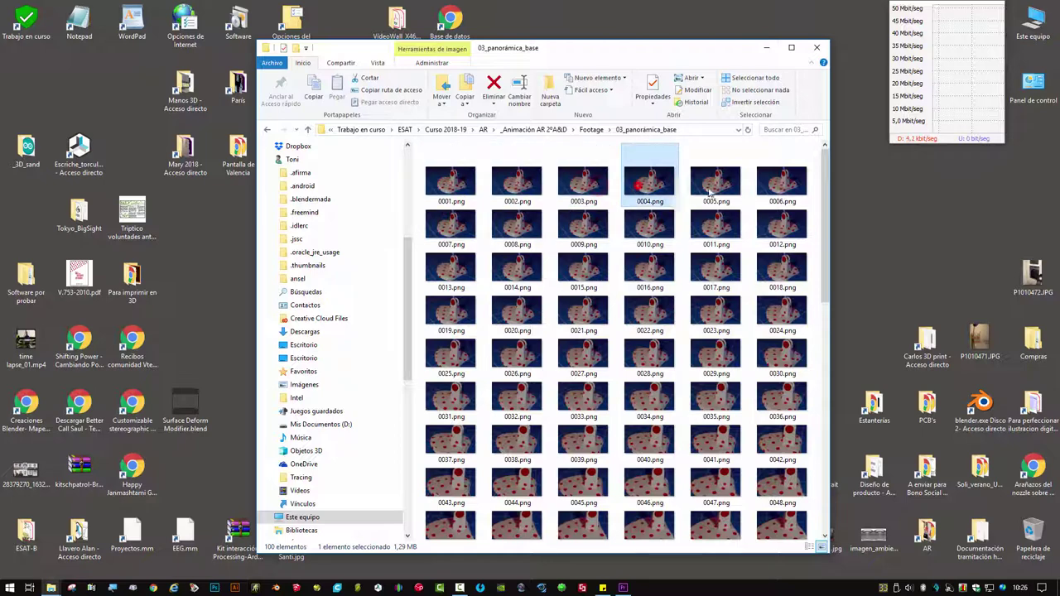
{"action": "scroll", "coordinate": [662, 373], "scroll_direction": "down", "scroll_amount": 5}
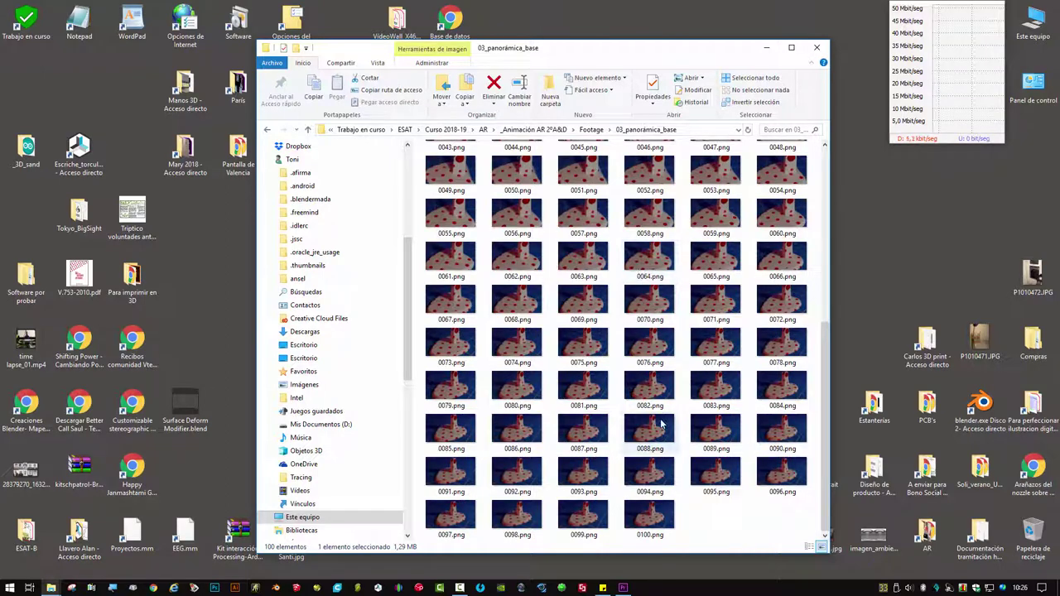
{"action": "scroll", "coordinate": [661, 424], "scroll_direction": "up", "scroll_amount": 5}
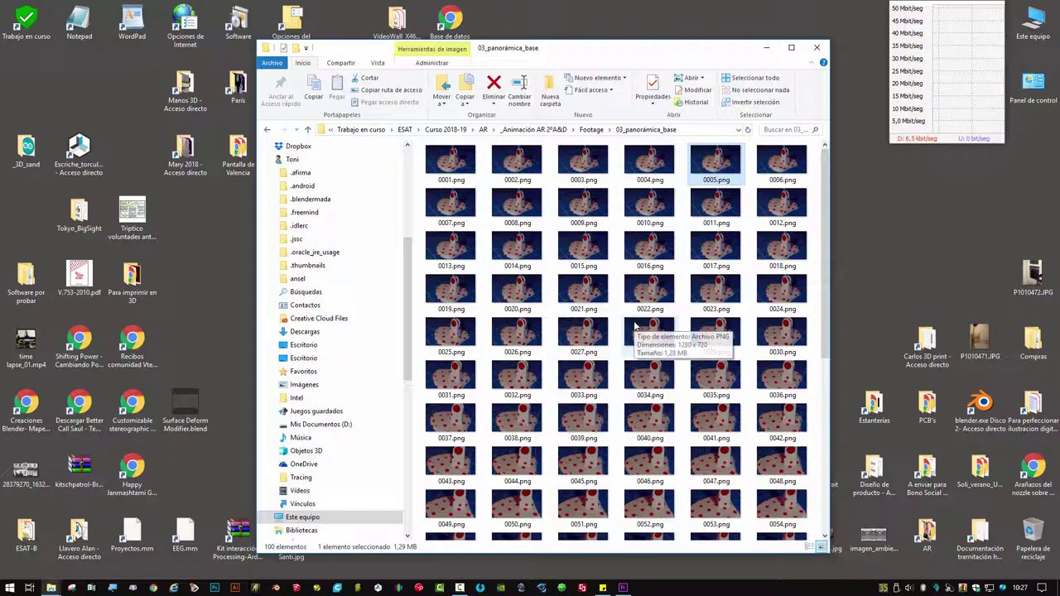
{"action": "left_click", "coordinate": [623, 587]}
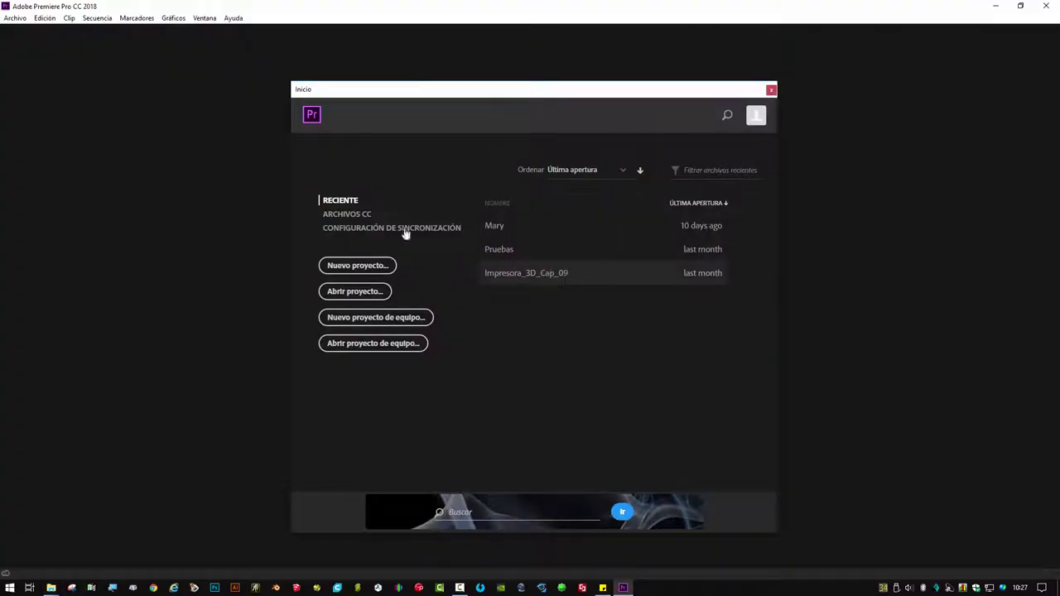
Create a new project, Sin título.prproj, with its location set to the Escritorio folder.
{"action": "left_click", "coordinate": [358, 266]}
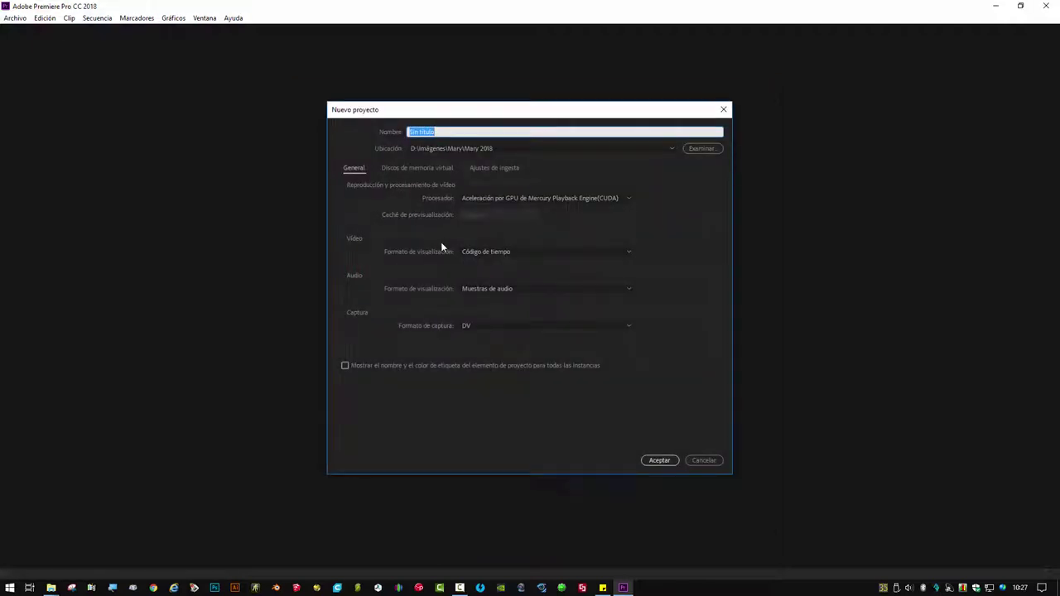
{"action": "left_click", "coordinate": [702, 149]}
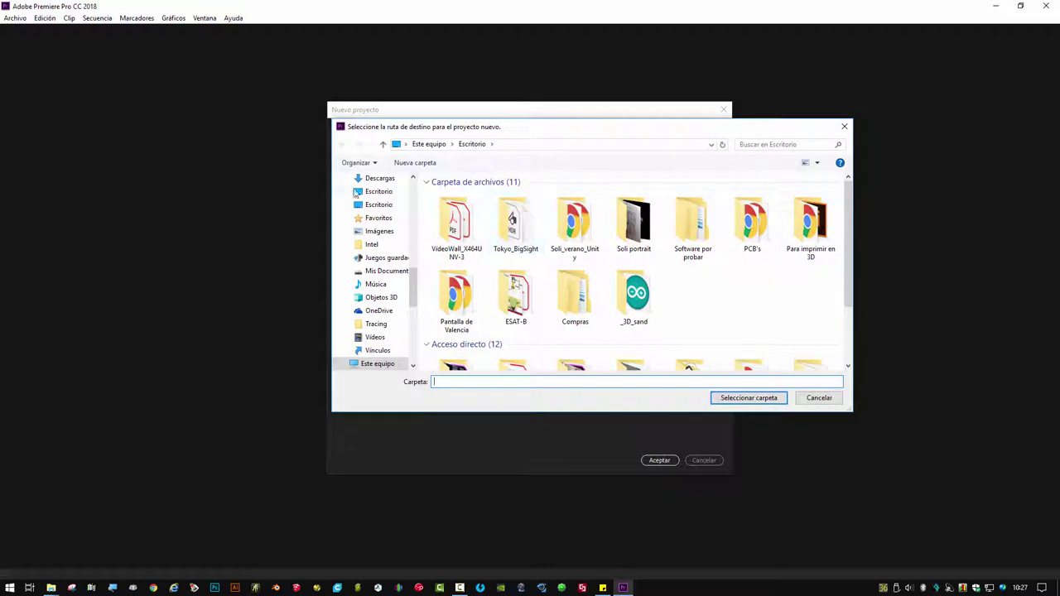
{"action": "left_click", "coordinate": [749, 398]}
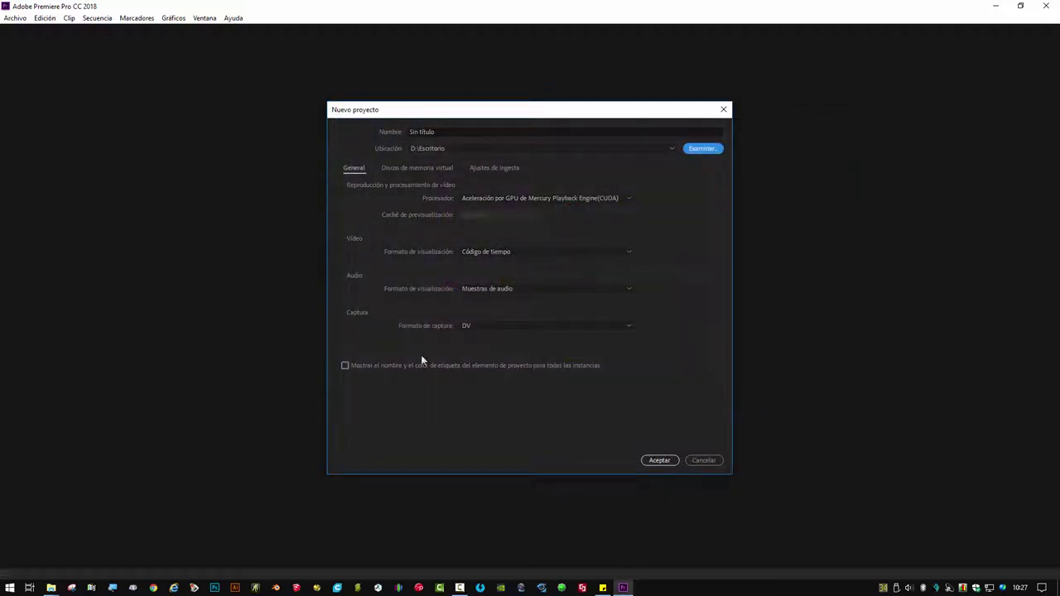
{"action": "left_click", "coordinate": [650, 460]}
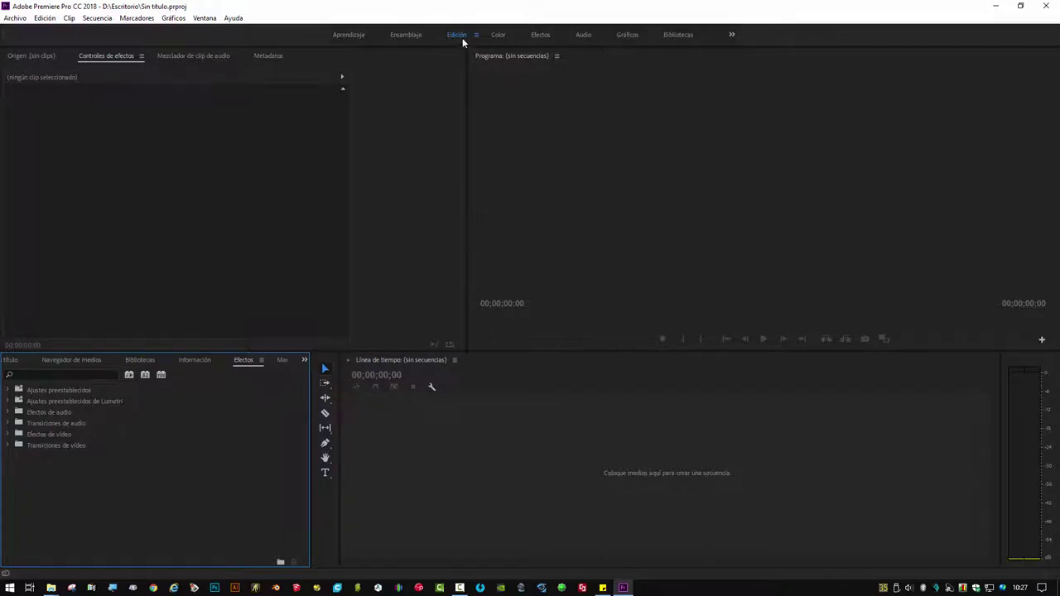
Swap the lower-left frame from Effects to the Proyecto: Sin título panel.
{"action": "left_click", "coordinate": [305, 362]}
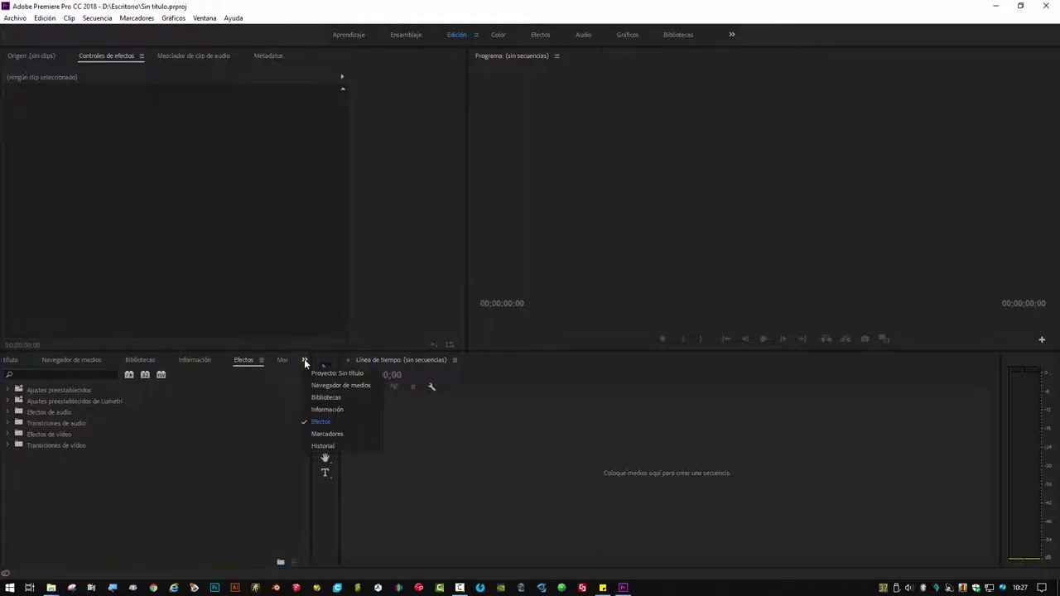
{"action": "left_click", "coordinate": [331, 374]}
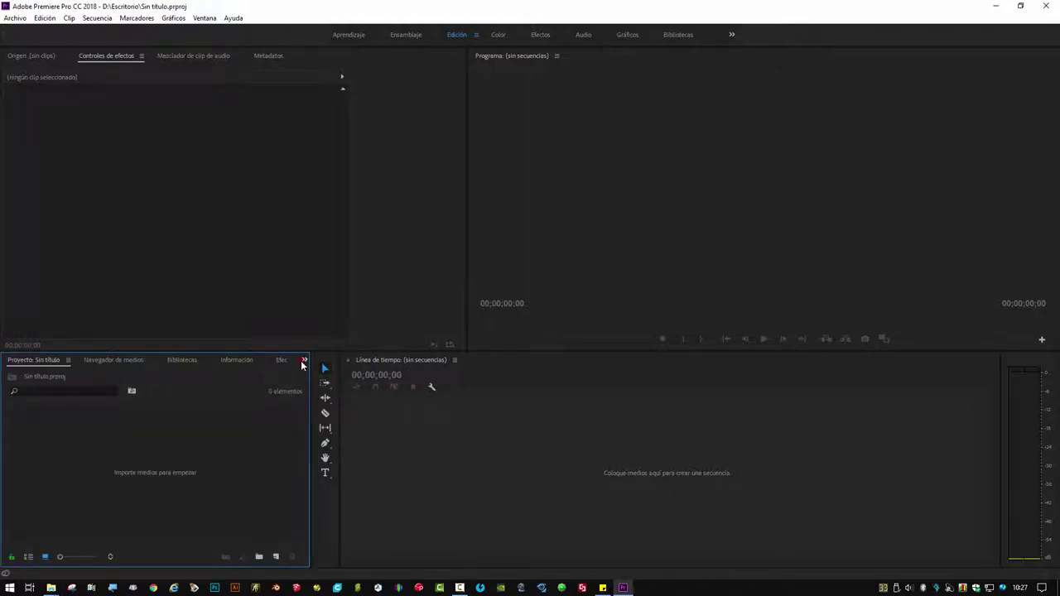
{"action": "left_click", "coordinate": [304, 363]}
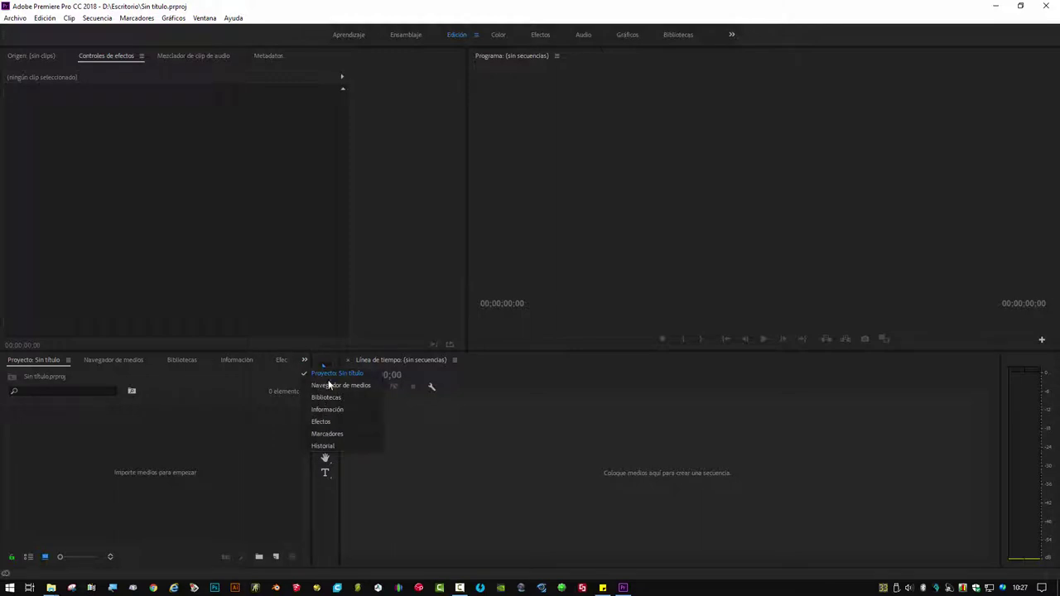
{"action": "left_click", "coordinate": [227, 442]}
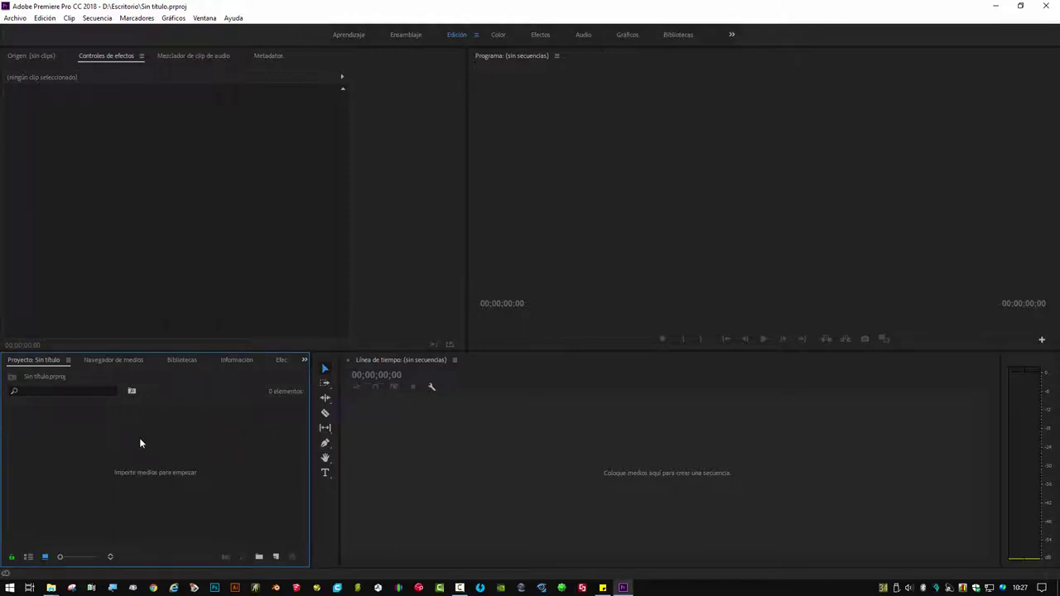
Open the Import dialog and go to the Trabajo en curso folder.
{"action": "double_click", "coordinate": [140, 444]}
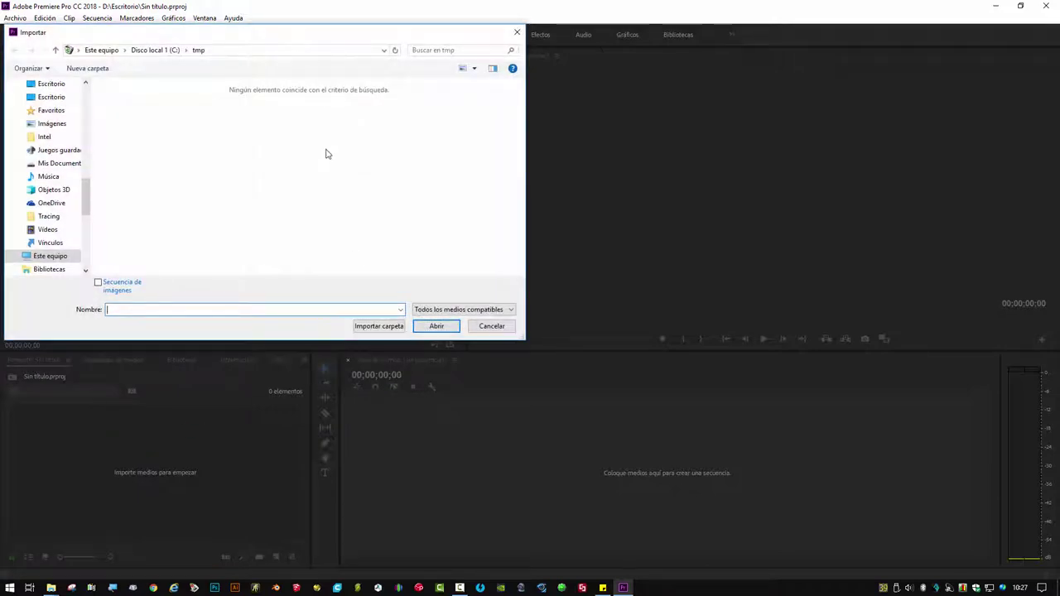
{"action": "left_click_drag", "start_coordinate": [84, 205], "coordinate": [89, 109]}
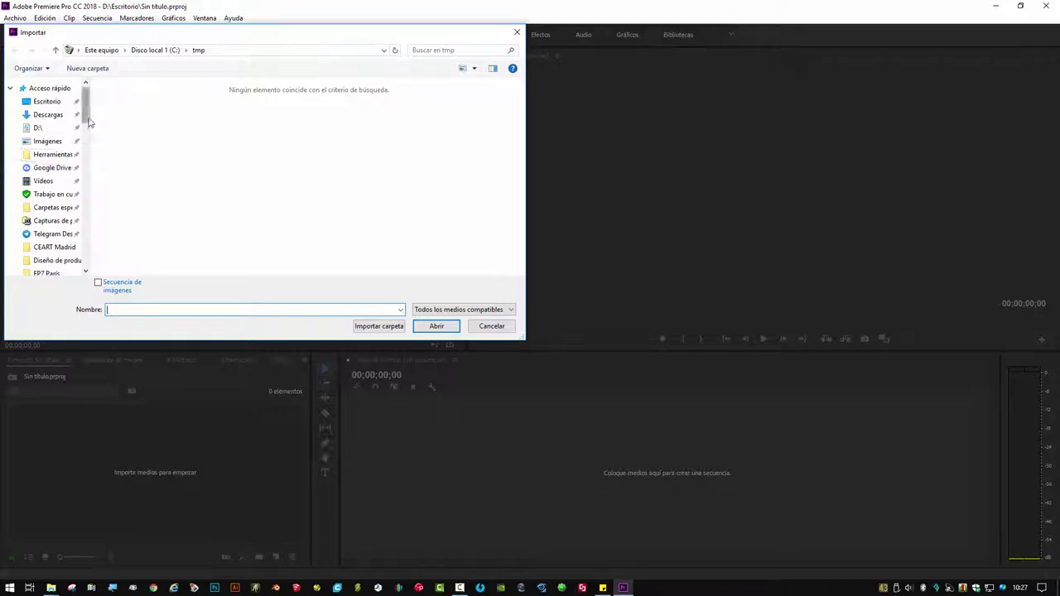
{"action": "mouse_move", "coordinate": [88, 118]}
{"action": "left_mouse_down"}
{"action": "mouse_move", "coordinate": [85, 263]}
{"action": "mouse_move", "coordinate": [91, 135]}
{"action": "left_mouse_up"}
{"action": "left_click_drag", "start_coordinate": [90, 126], "coordinate": [85, 268]}
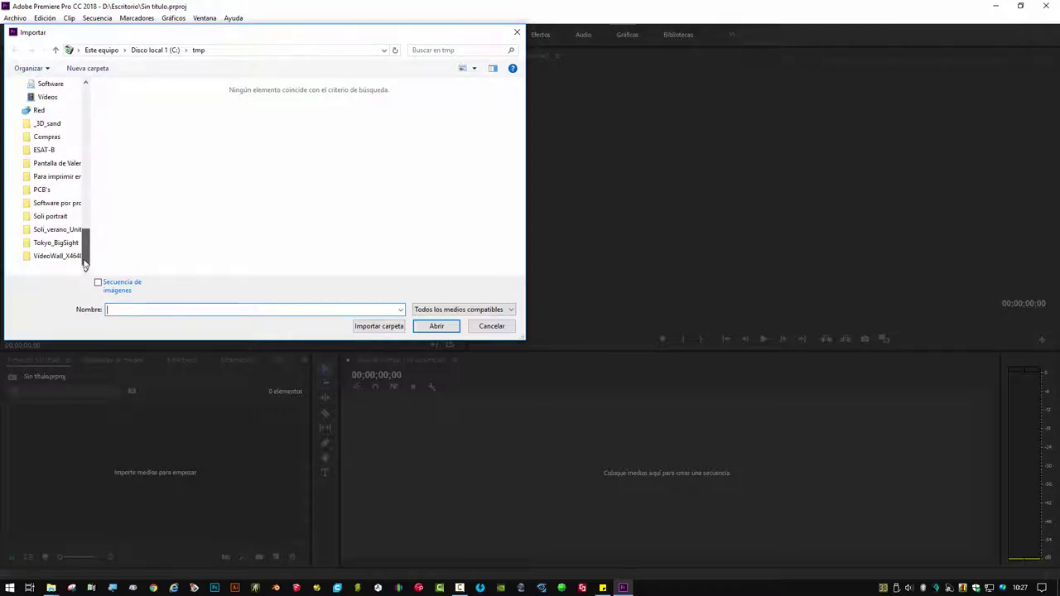
{"action": "left_click_drag", "start_coordinate": [84, 264], "coordinate": [83, 116]}
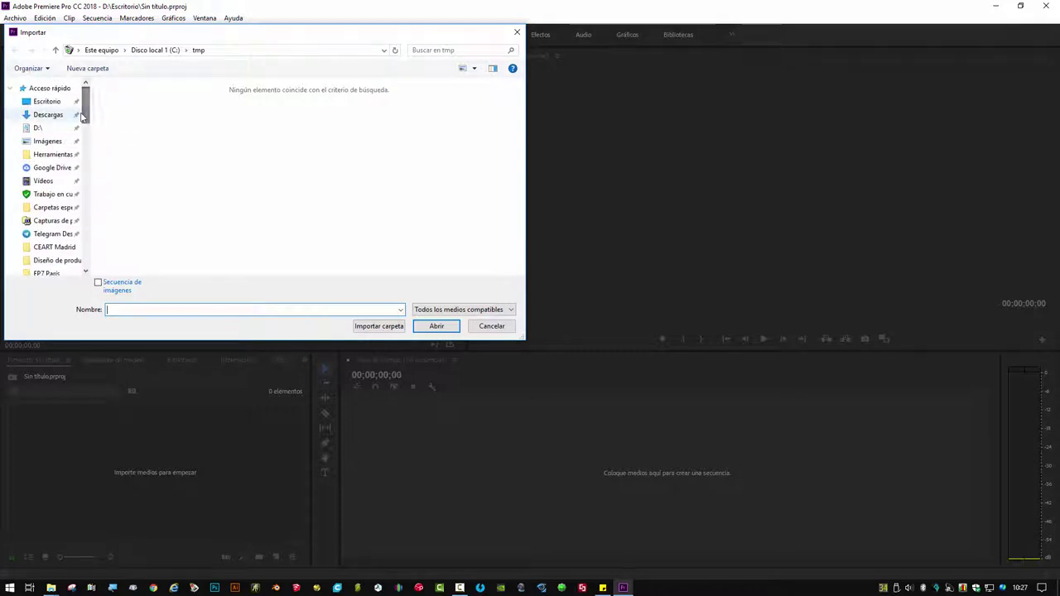
{"action": "left_click", "coordinate": [33, 196]}
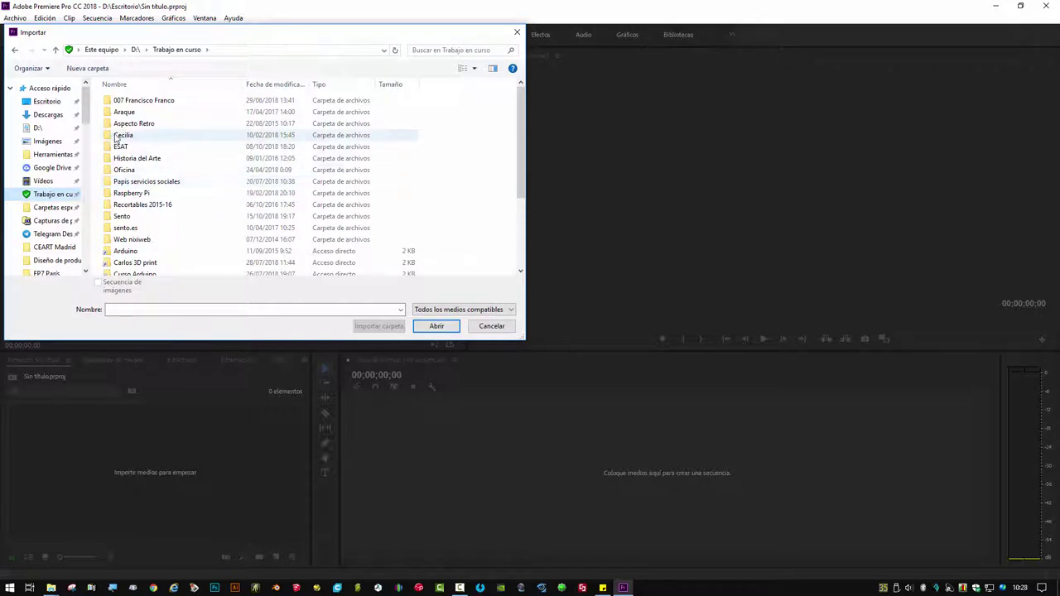
Navigate ESAT > Curso 2018-19 > AR > _Animación AR 2ºA&D > Footage > 03_panorámica_base, centring the dialog.
{"action": "double_click", "coordinate": [119, 146]}
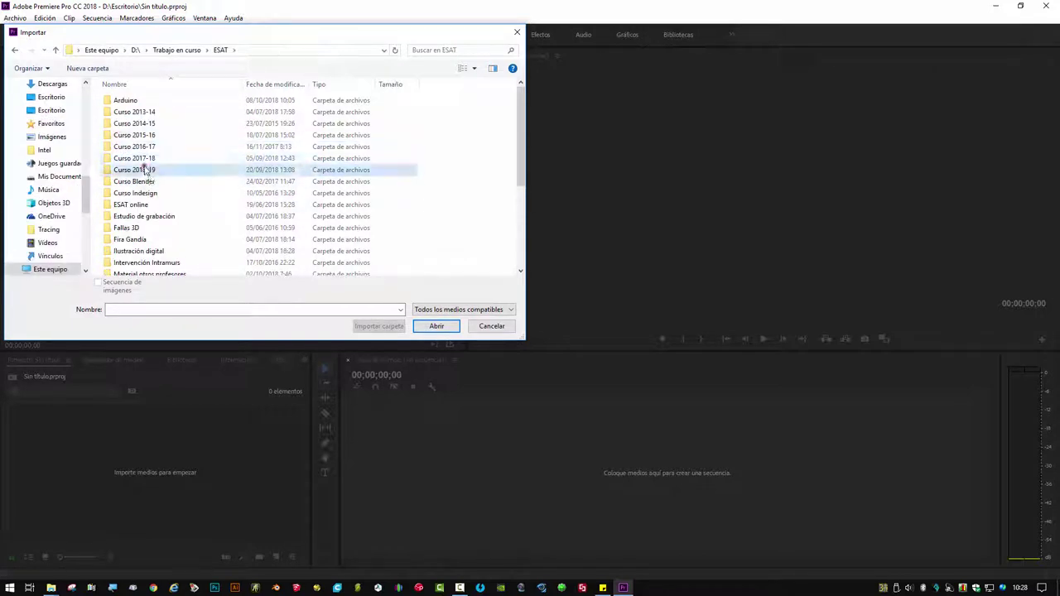
{"action": "double_click", "coordinate": [145, 169]}
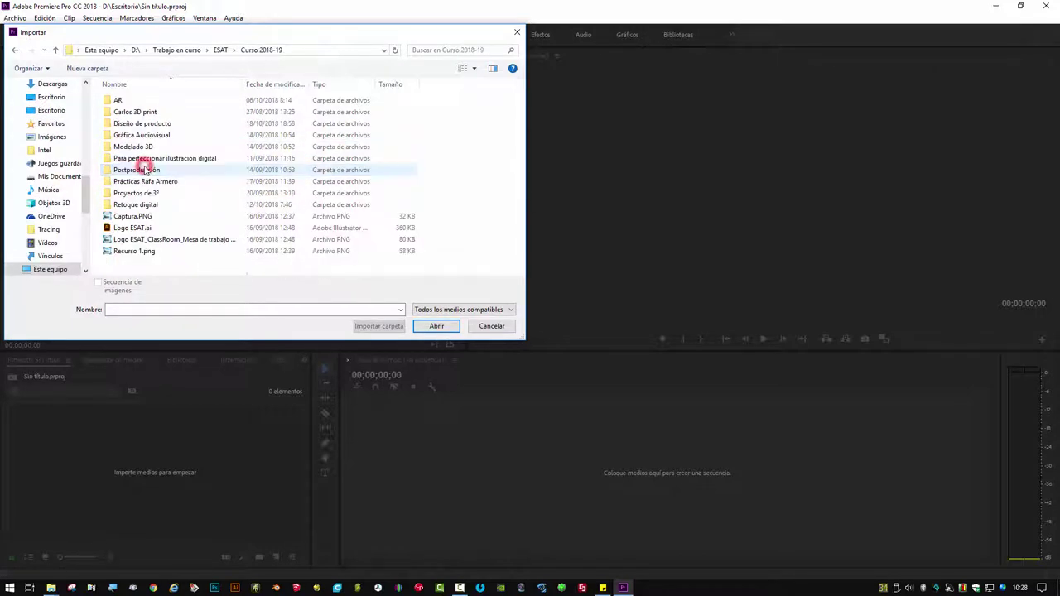
{"action": "double_click", "coordinate": [115, 102]}
{"action": "scroll", "coordinate": [395, 246], "scroll_direction": "down", "scroll_amount": 5}
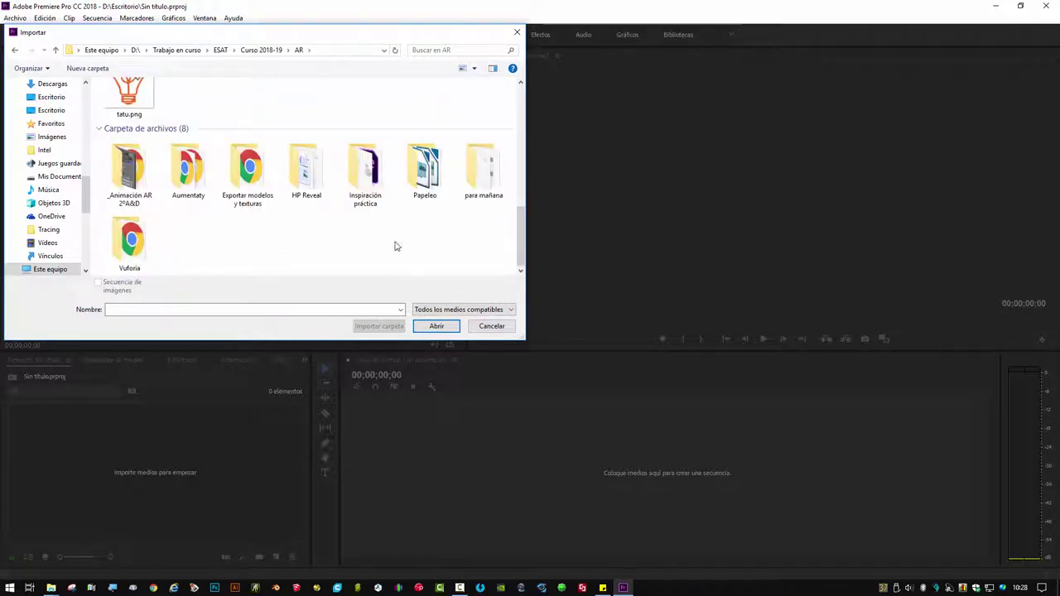
{"action": "double_click", "coordinate": [128, 170]}
{"action": "scroll", "coordinate": [259, 228], "scroll_direction": "down", "scroll_amount": 3}
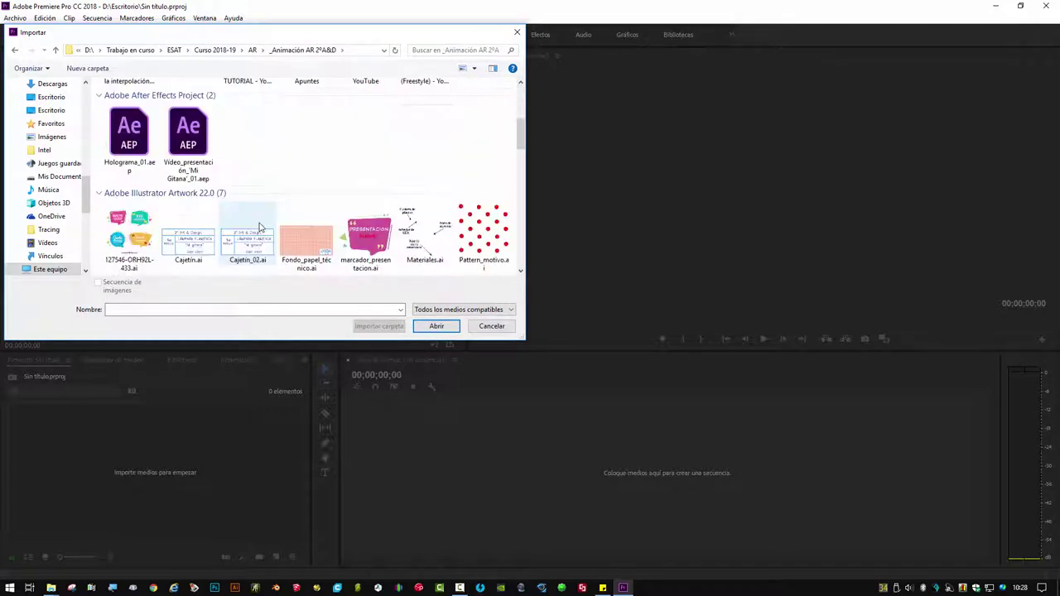
{"action": "scroll", "coordinate": [259, 228], "scroll_direction": "up", "scroll_amount": 3}
{"action": "double_click", "coordinate": [365, 136]}
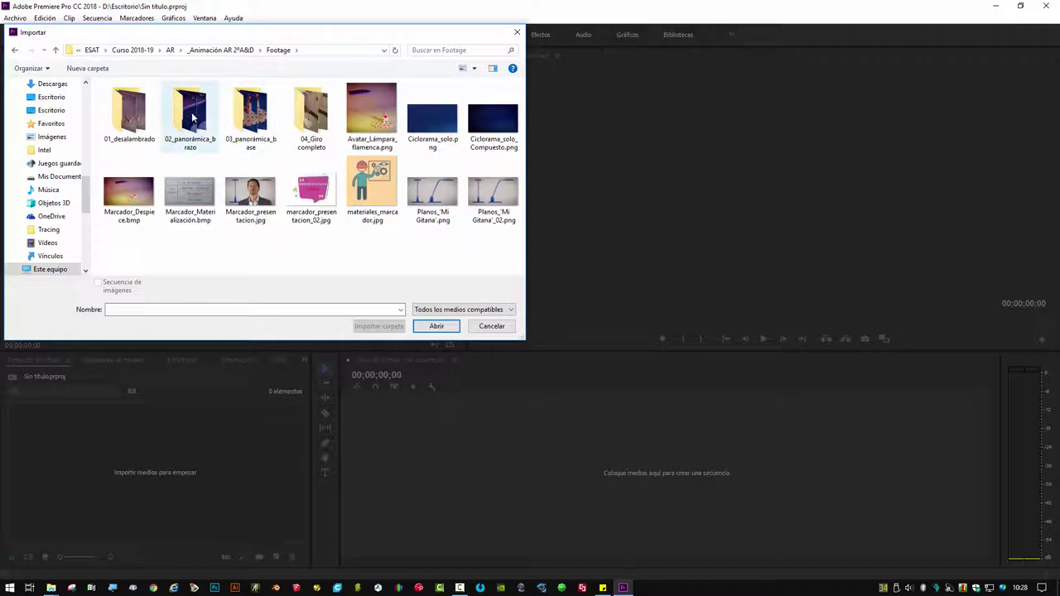
{"action": "double_click", "coordinate": [244, 120]}
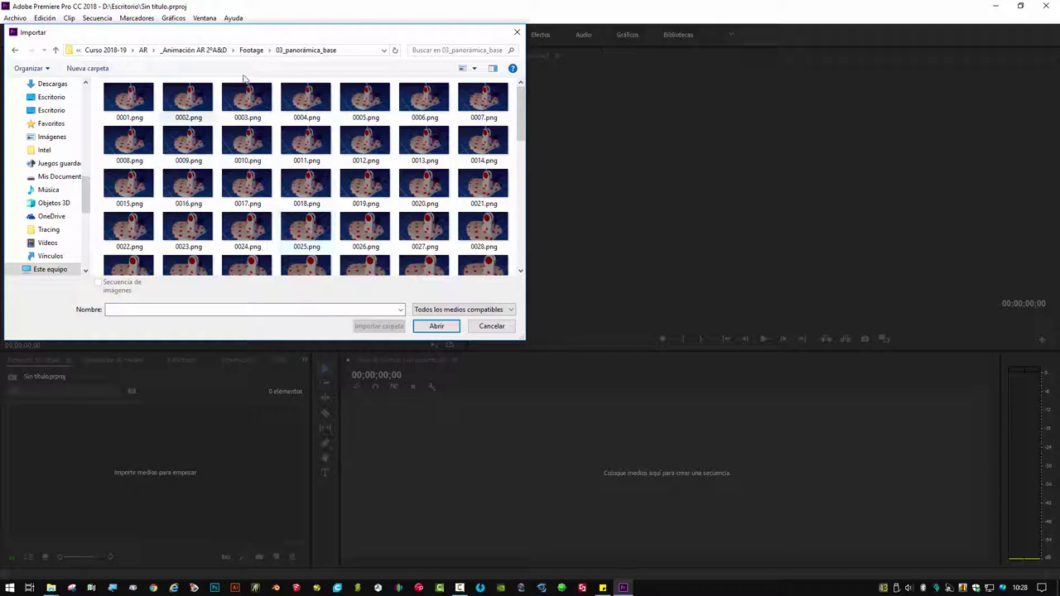
{"action": "left_click_drag", "start_coordinate": [362, 41], "coordinate": [641, 80]}
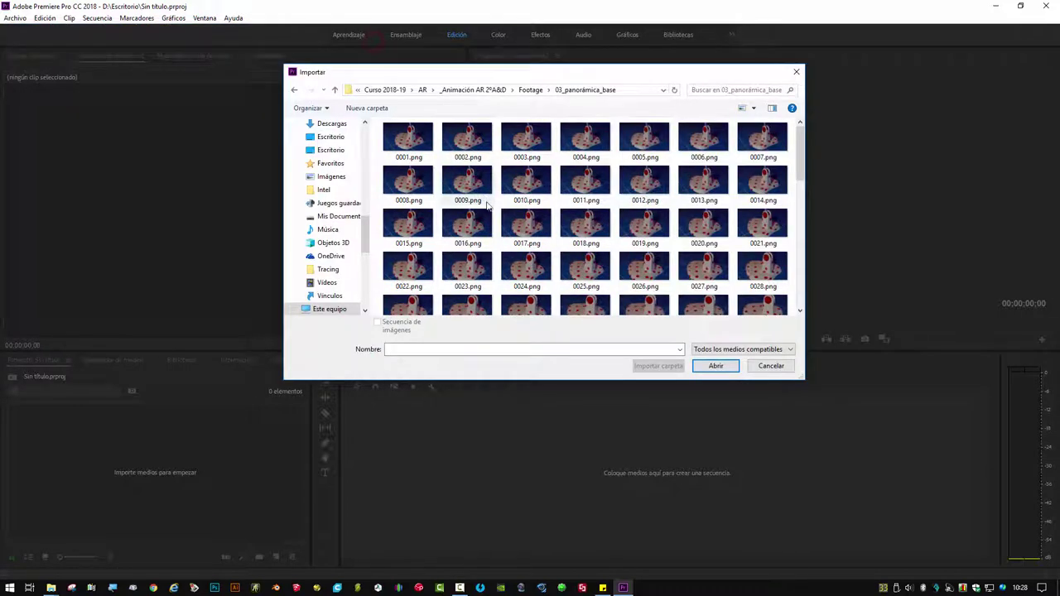
Import 0001.png with Secuencia de imágenes ticked, as one image-sequence clip.
{"action": "left_click", "coordinate": [402, 142]}
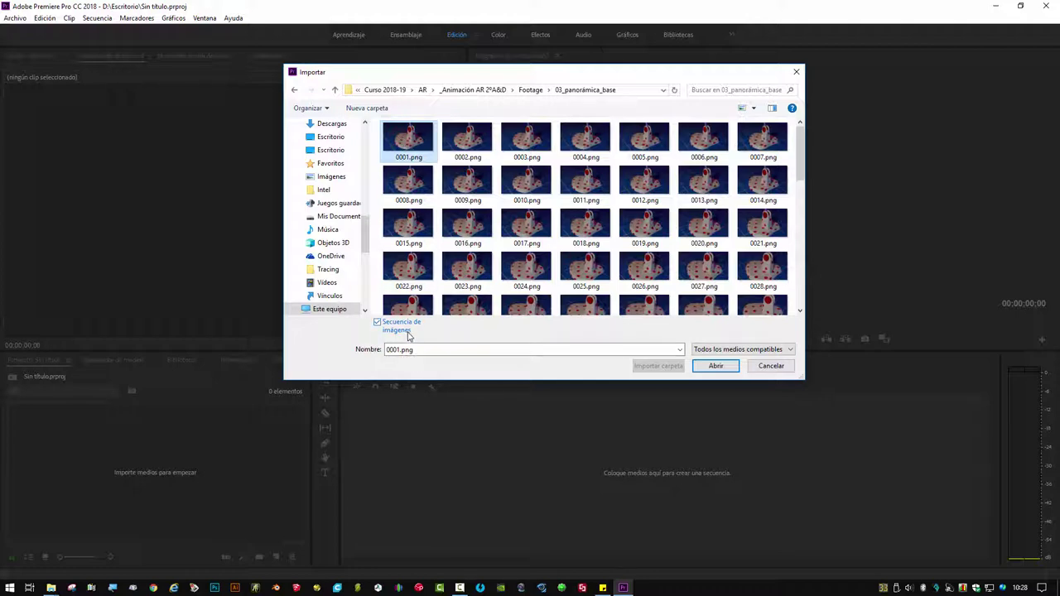
{"action": "left_click", "coordinate": [378, 323]}
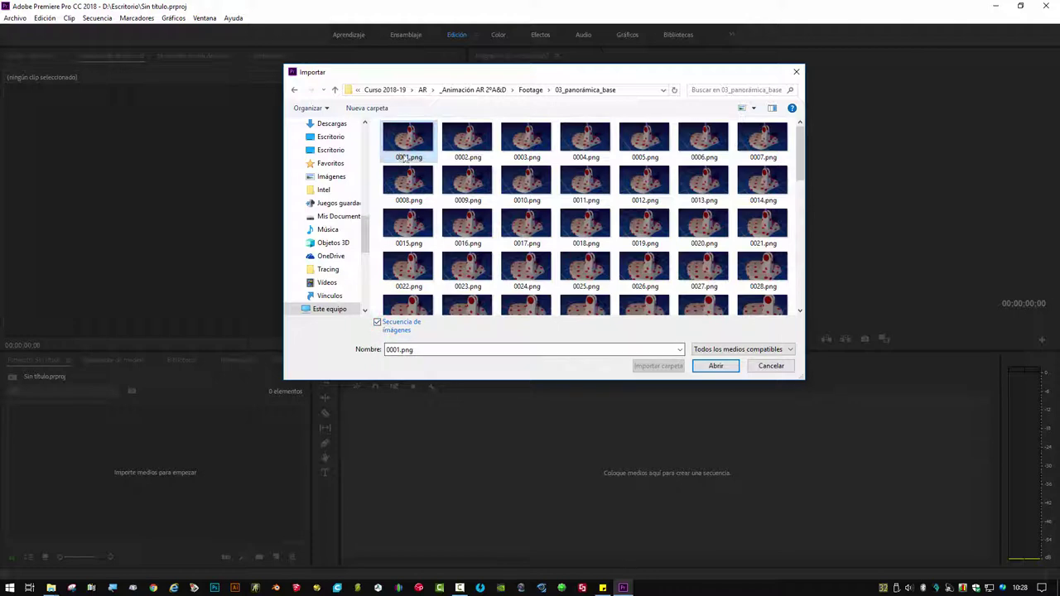
{"action": "left_click", "coordinate": [378, 322]}
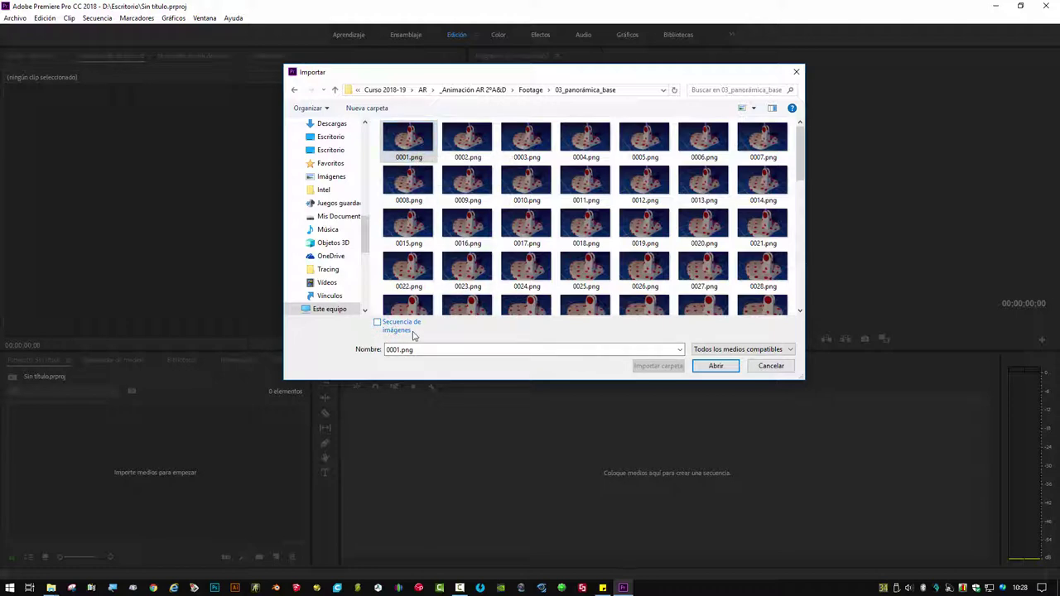
{"action": "left_click", "coordinate": [378, 324]}
{"action": "left_click", "coordinate": [710, 366]}
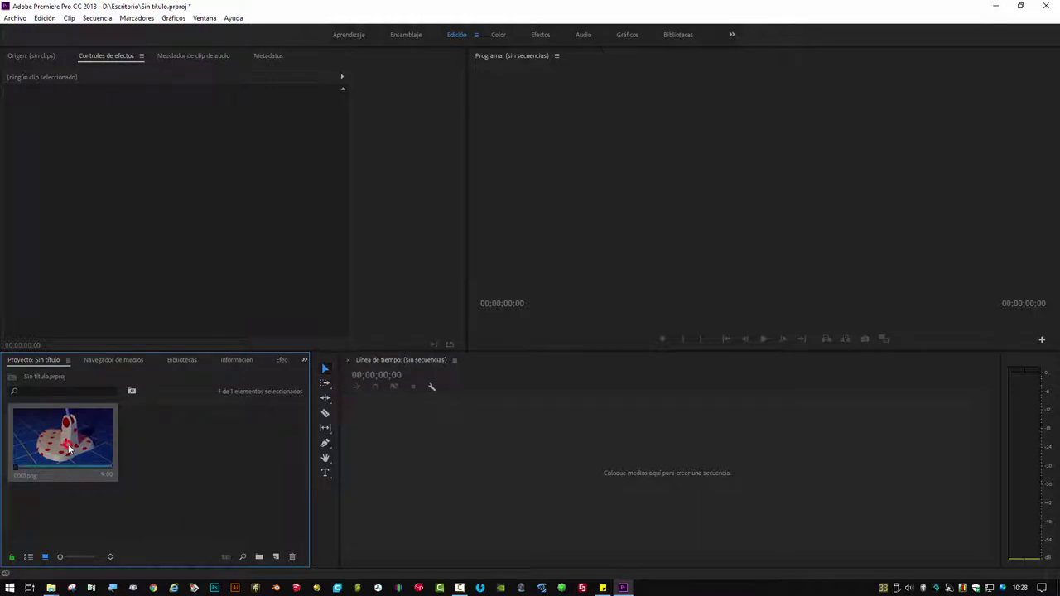
Drag the 0001.png clip onto the Timeline to create sequence 0001, then scrub through it.
{"action": "left_click_drag", "start_coordinate": [69, 449], "coordinate": [469, 450]}
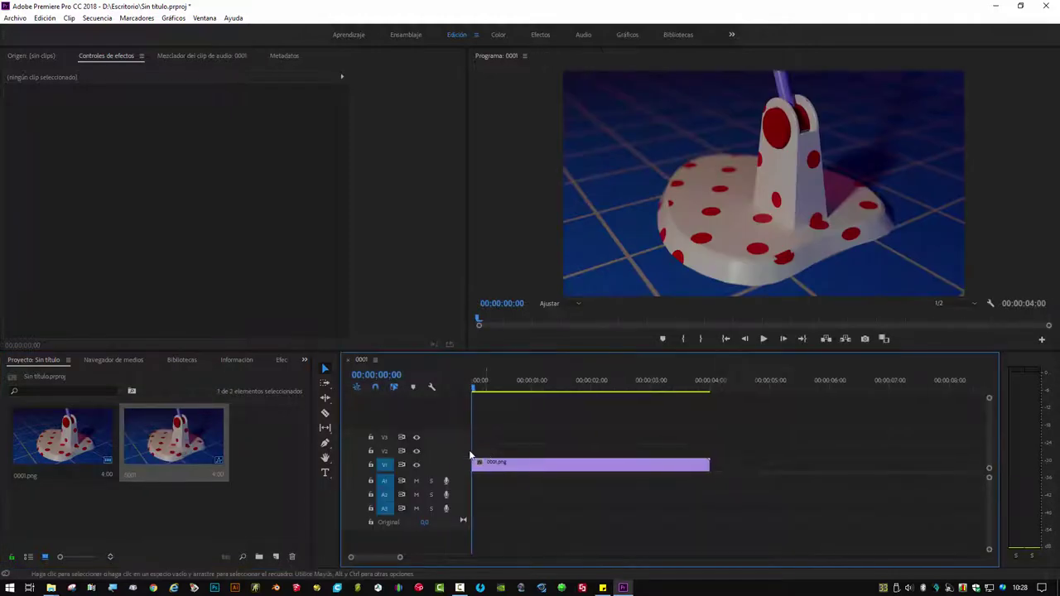
{"action": "mouse_move", "coordinate": [479, 388]}
{"action": "left_mouse_down"}
{"action": "mouse_move", "coordinate": [529, 410]}
{"action": "mouse_move", "coordinate": [532, 440]}
{"action": "mouse_move", "coordinate": [551, 453]}
{"action": "left_mouse_up"}
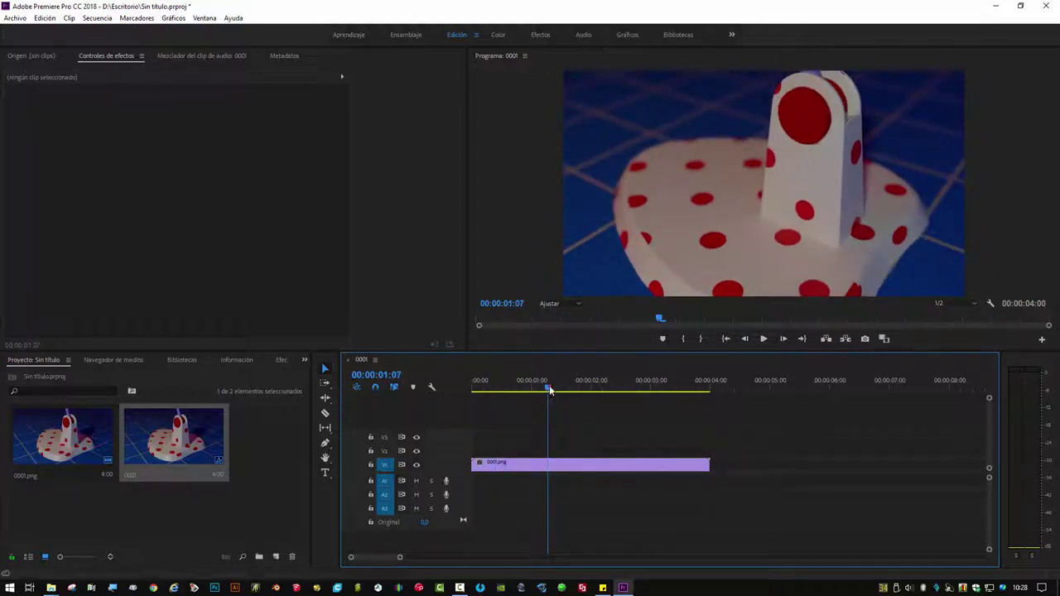
{"action": "left_click_drag", "start_coordinate": [550, 390], "coordinate": [473, 390]}
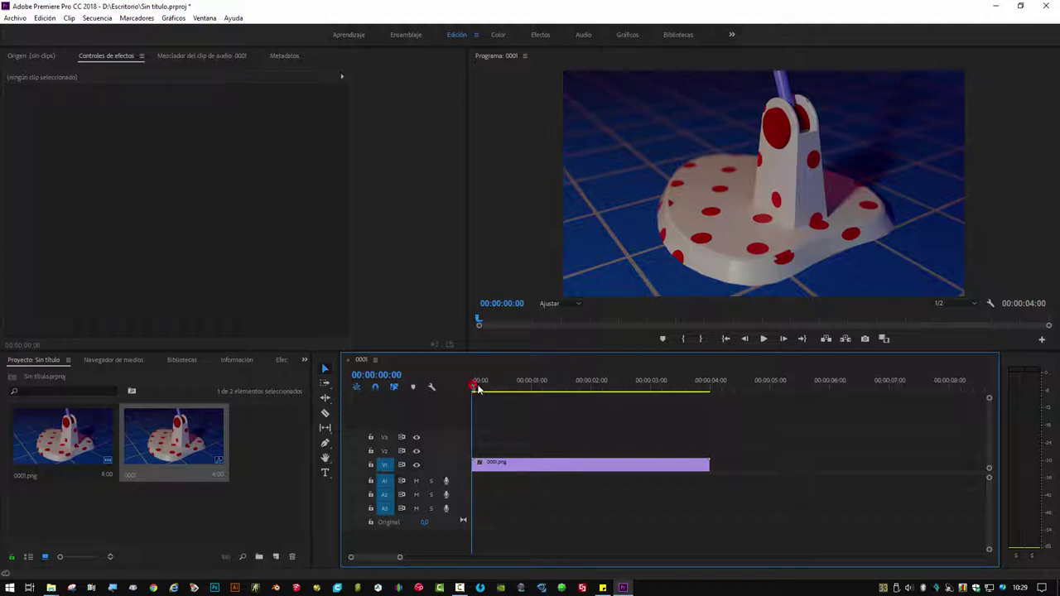
{"action": "mouse_move", "coordinate": [475, 388]}
{"action": "left_mouse_down"}
{"action": "mouse_move", "coordinate": [521, 389]}
{"action": "mouse_move", "coordinate": [468, 391]}
{"action": "left_mouse_up"}
Import 0001.png again as a single still image, with Secuencia de imágenes unticked.
{"action": "double_click", "coordinate": [261, 468]}
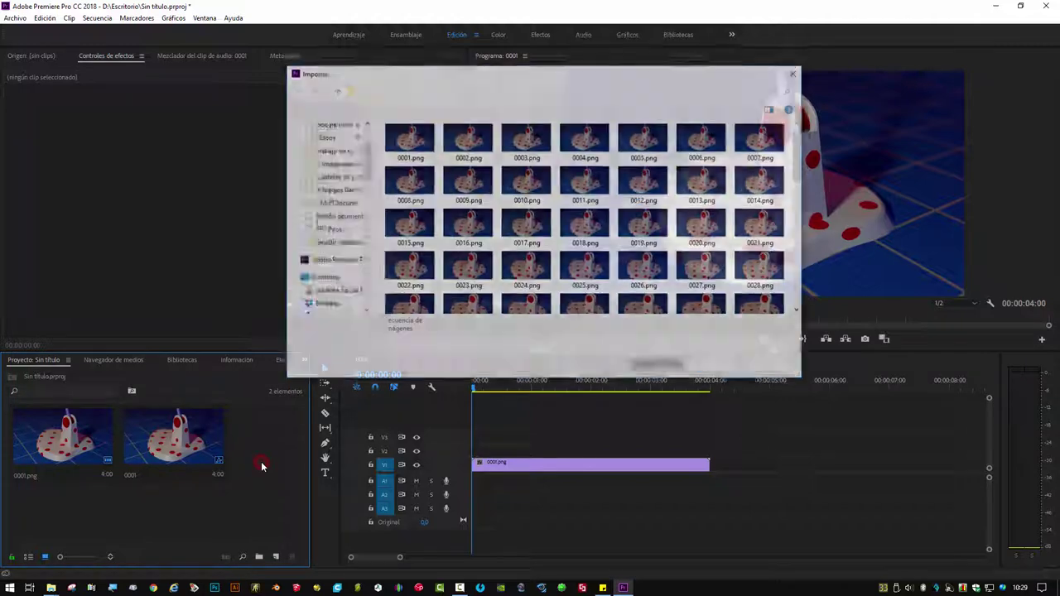
{"action": "left_click", "coordinate": [423, 140]}
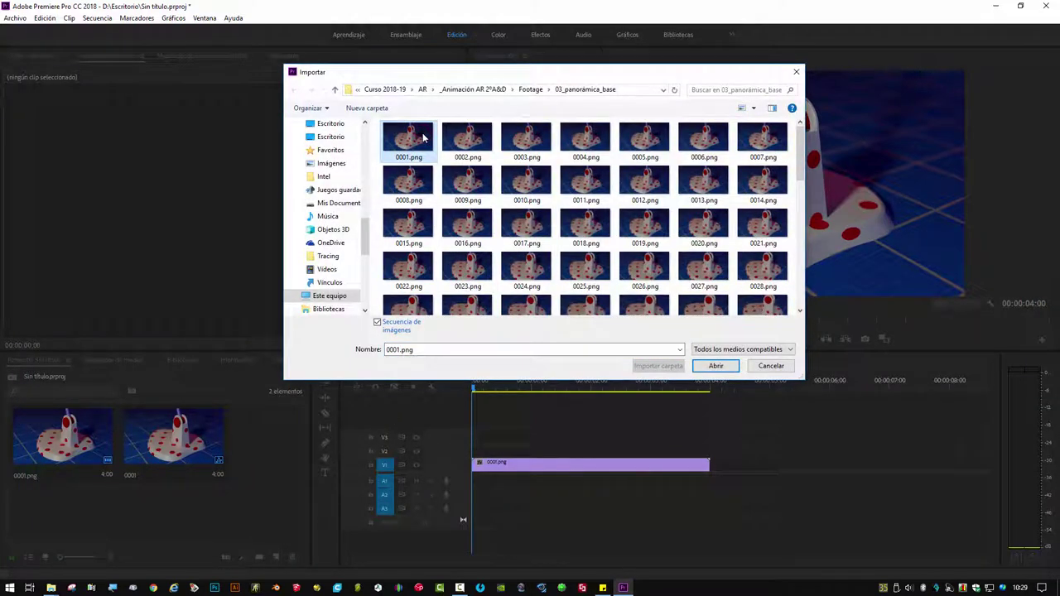
{"action": "left_click", "coordinate": [377, 322]}
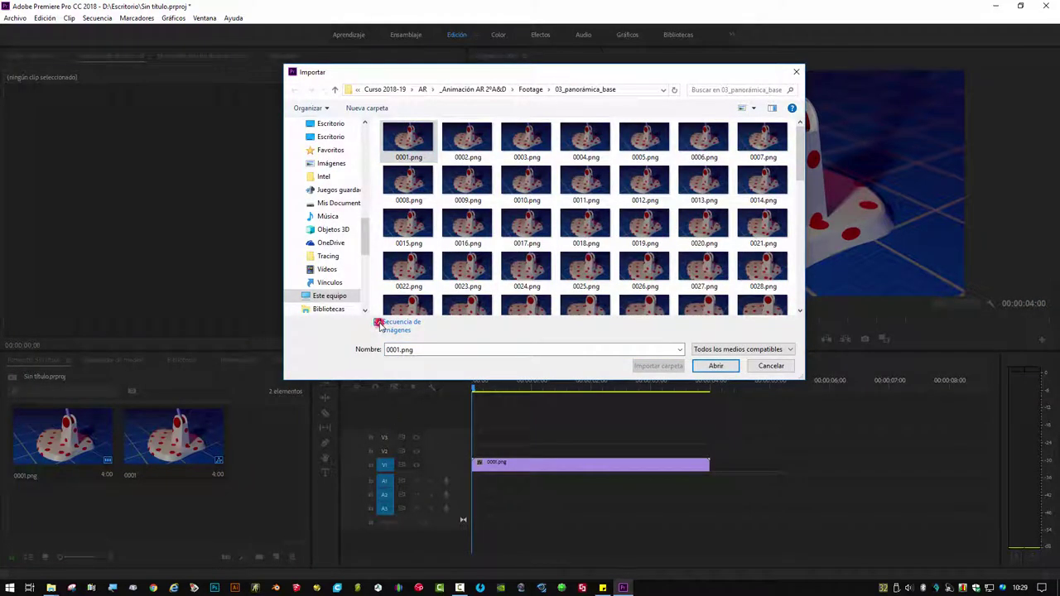
{"action": "left_click", "coordinate": [715, 366]}
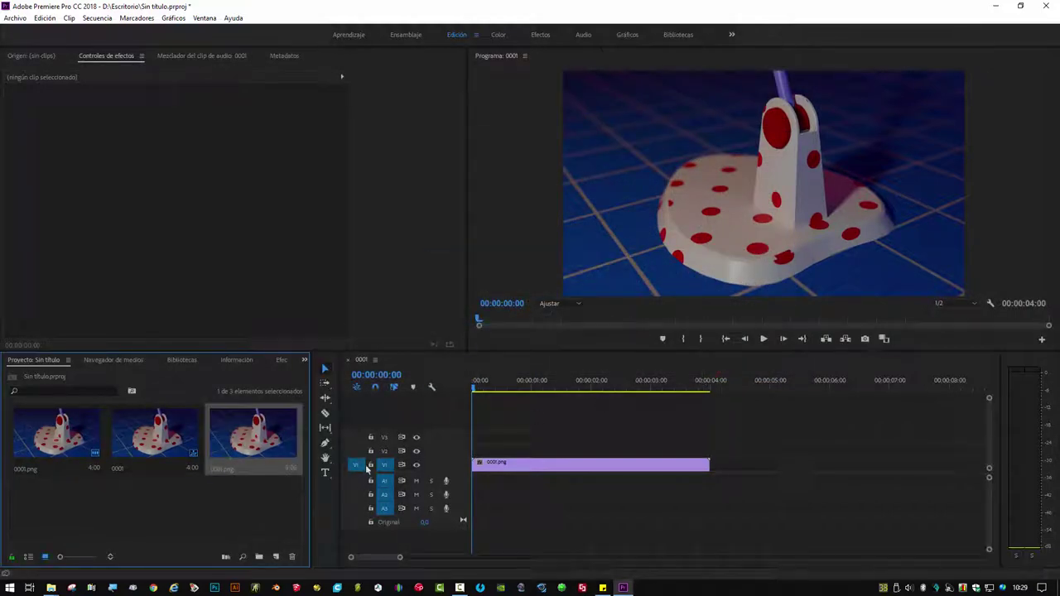
Slide the animated clip right on V1 and place the still at the track start.
{"action": "left_click_drag", "start_coordinate": [525, 465], "coordinate": [663, 473]}
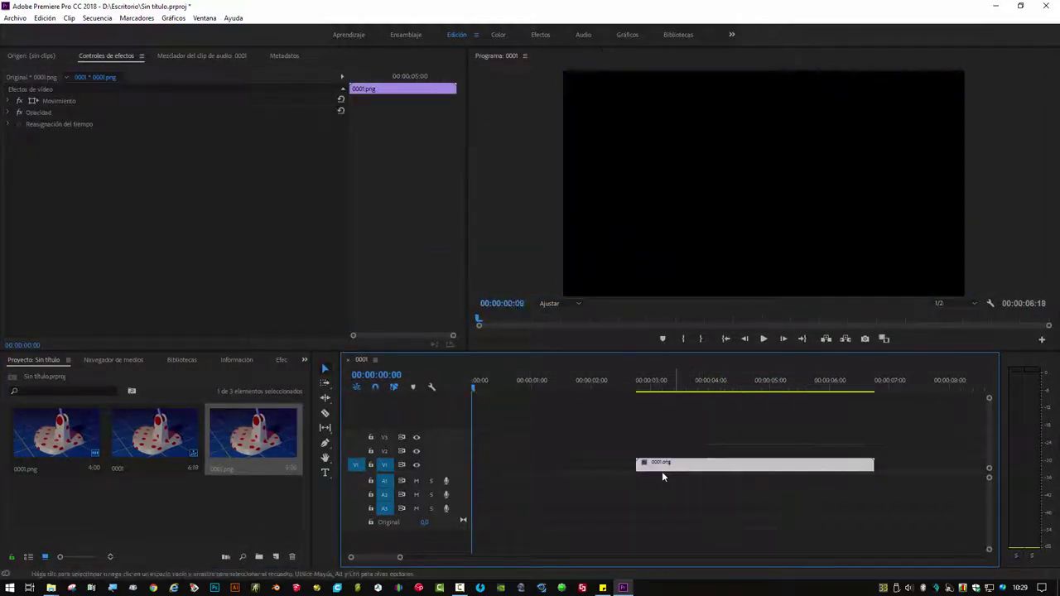
{"action": "key", "text": "Down"}
{"action": "key", "text": "space"}
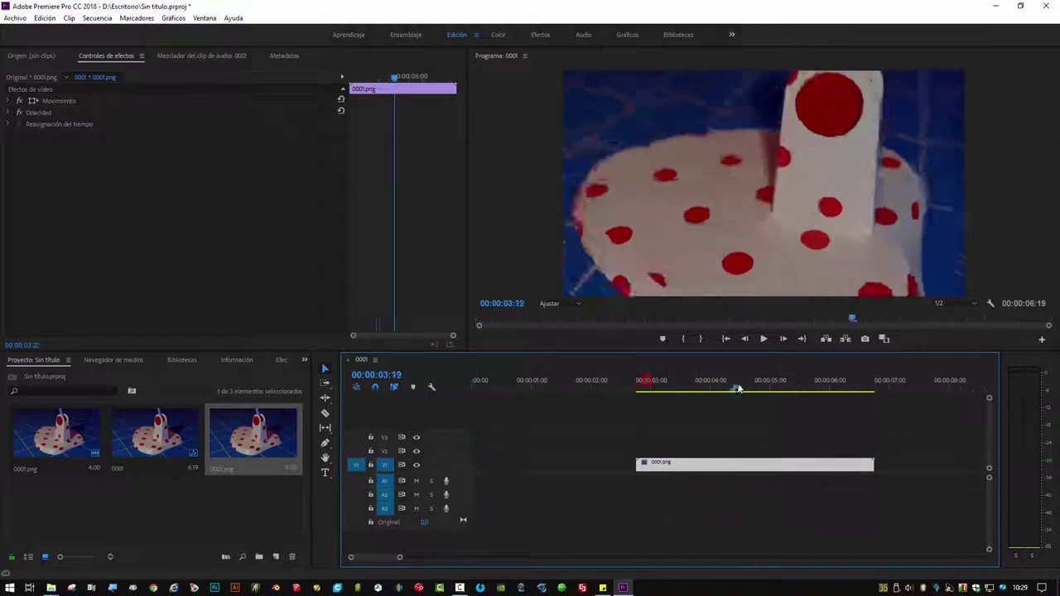
{"action": "left_click_drag", "start_coordinate": [243, 466], "coordinate": [478, 471]}
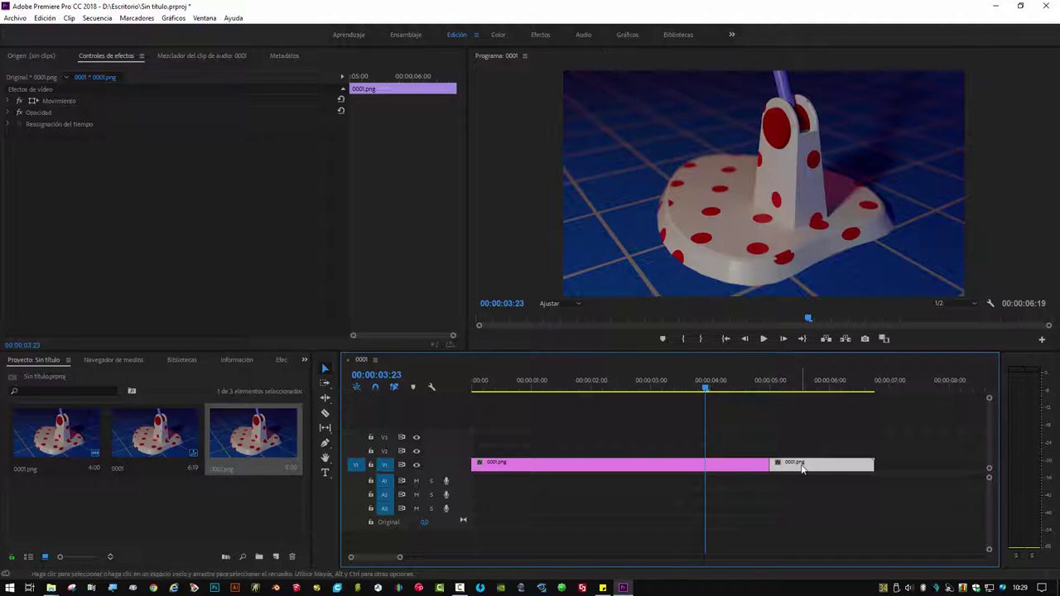
{"action": "key", "text": "ctrl+z"}
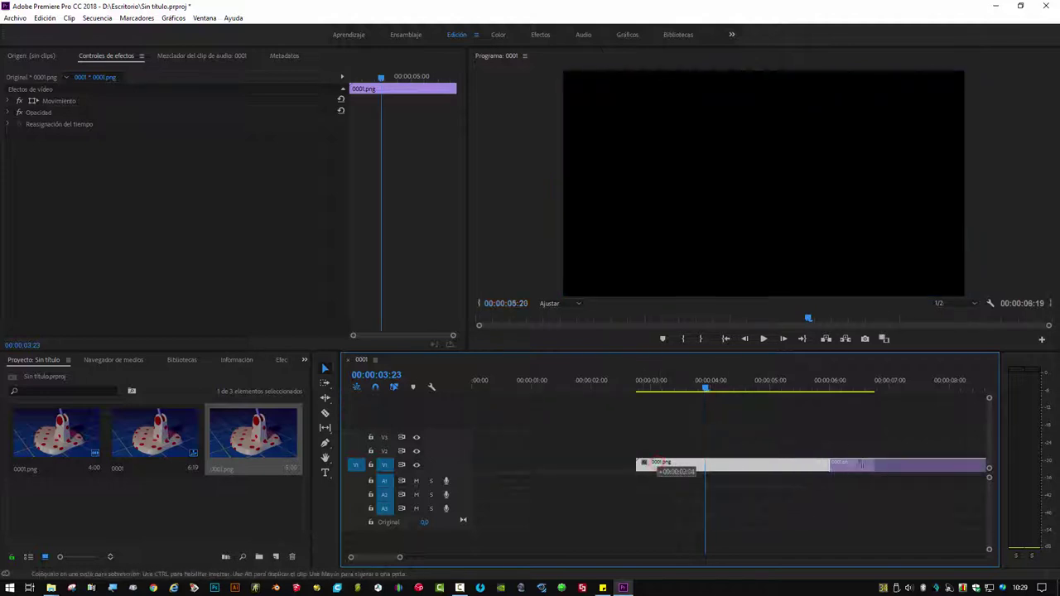
{"action": "left_click_drag", "start_coordinate": [747, 469], "coordinate": [952, 469]}
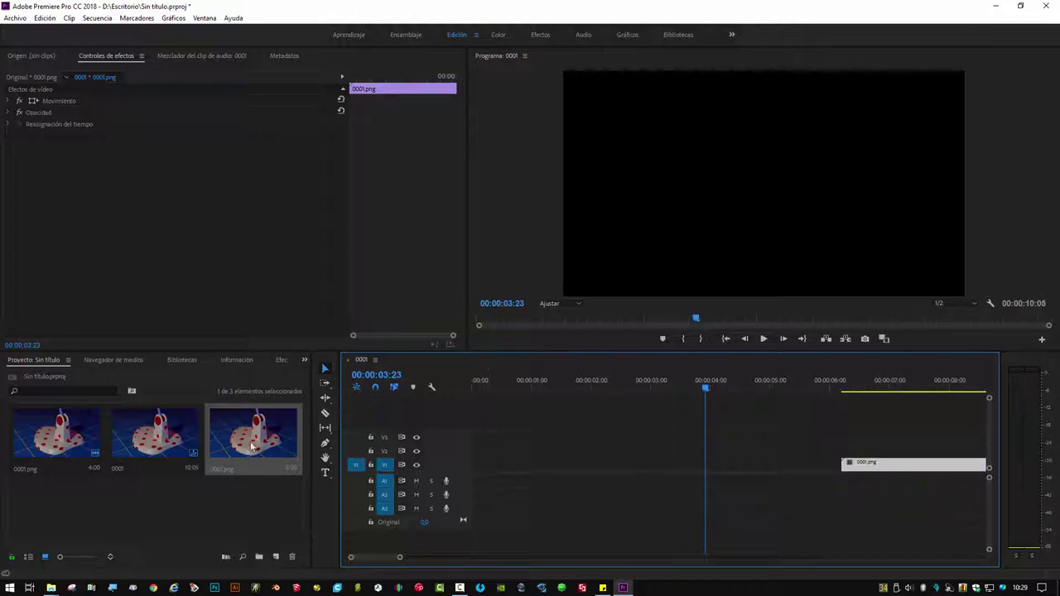
{"action": "left_click_drag", "start_coordinate": [253, 439], "coordinate": [481, 471]}
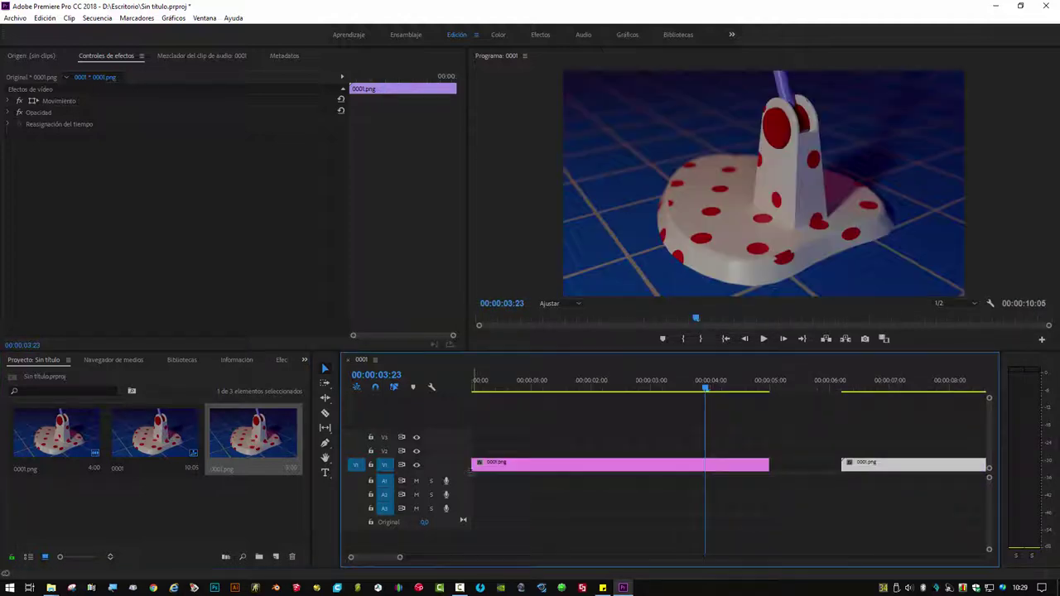
{"action": "left_click_drag", "start_coordinate": [531, 383], "coordinate": [474, 383]}
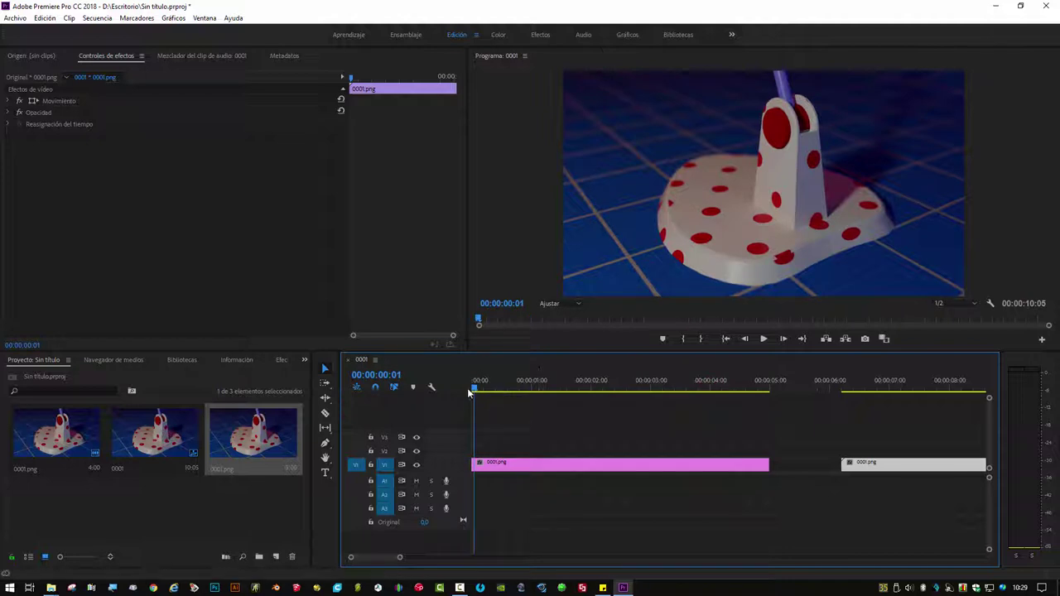
Preview the sequence and trim the still so it ends at 00:00:02:11.
{"action": "left_click", "coordinate": [763, 339]}
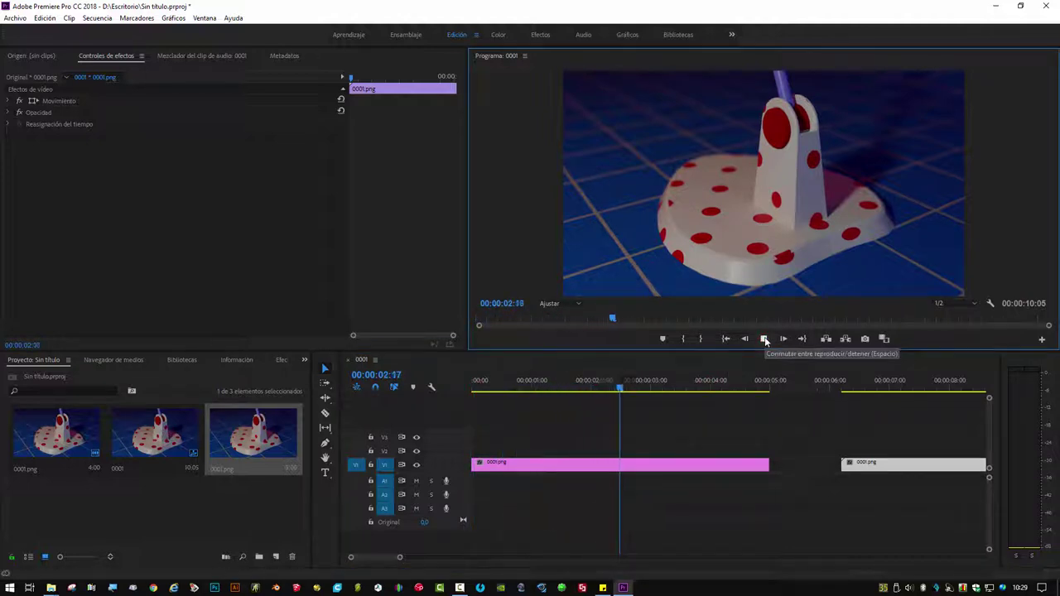
{"action": "left_click", "coordinate": [764, 339]}
{"action": "left_click_drag", "start_coordinate": [639, 390], "coordinate": [617, 391]}
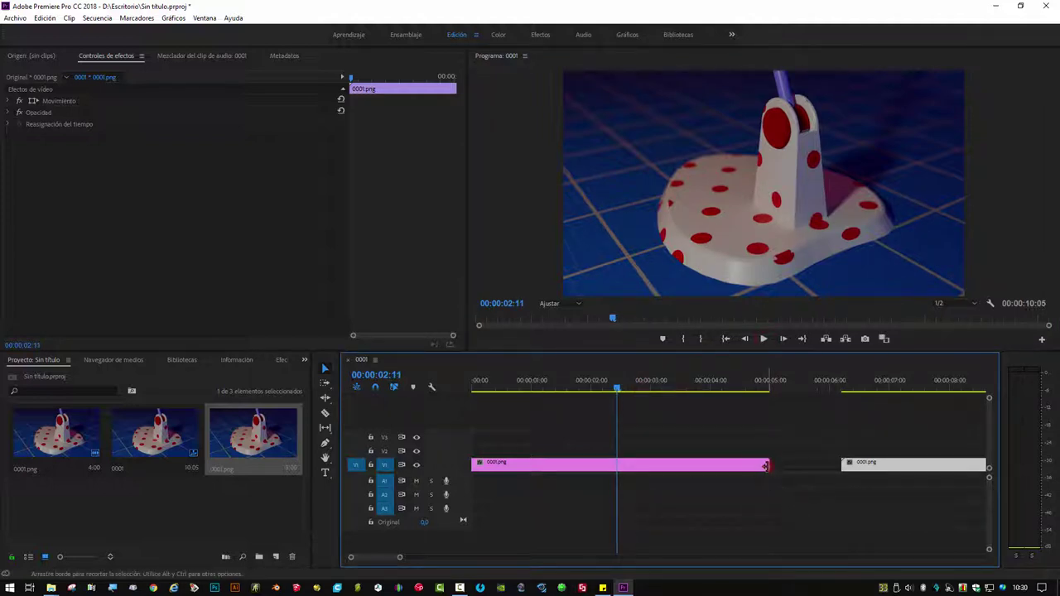
{"action": "left_click_drag", "start_coordinate": [765, 467], "coordinate": [616, 468]}
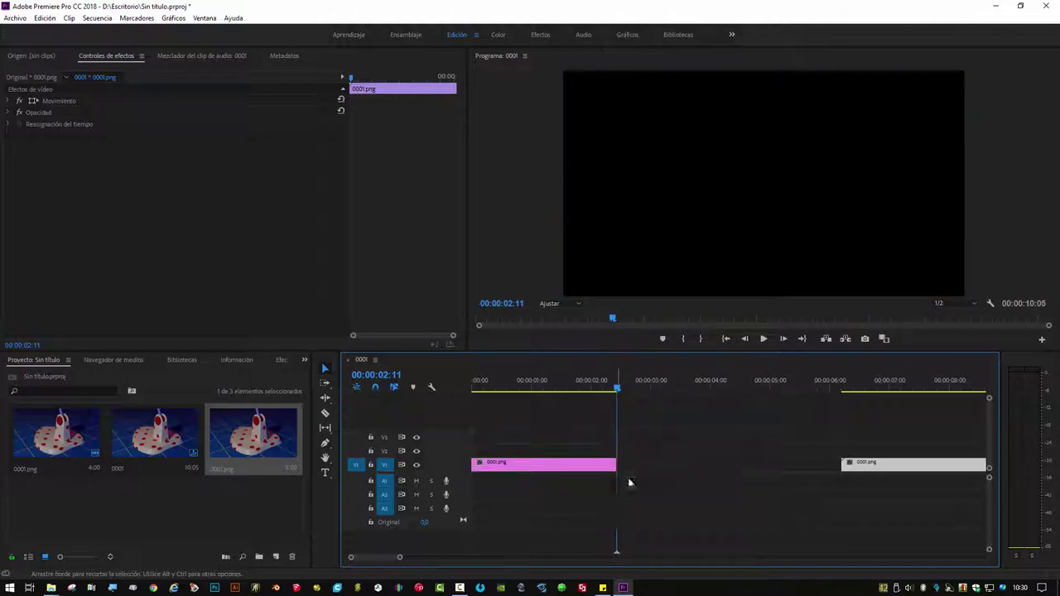
{"action": "left_click_drag", "start_coordinate": [619, 386], "coordinate": [553, 398]}
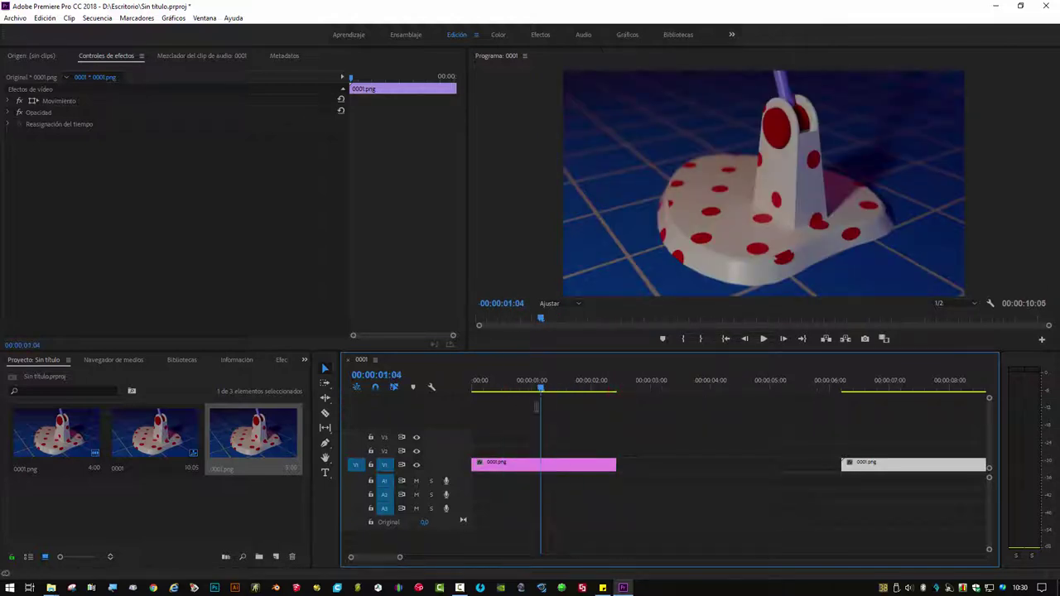
Close the gap so the animated clip directly follows the still, making the sequence 6:11 long.
{"action": "left_click", "coordinate": [560, 466]}
{"action": "left_click", "coordinate": [885, 467]}
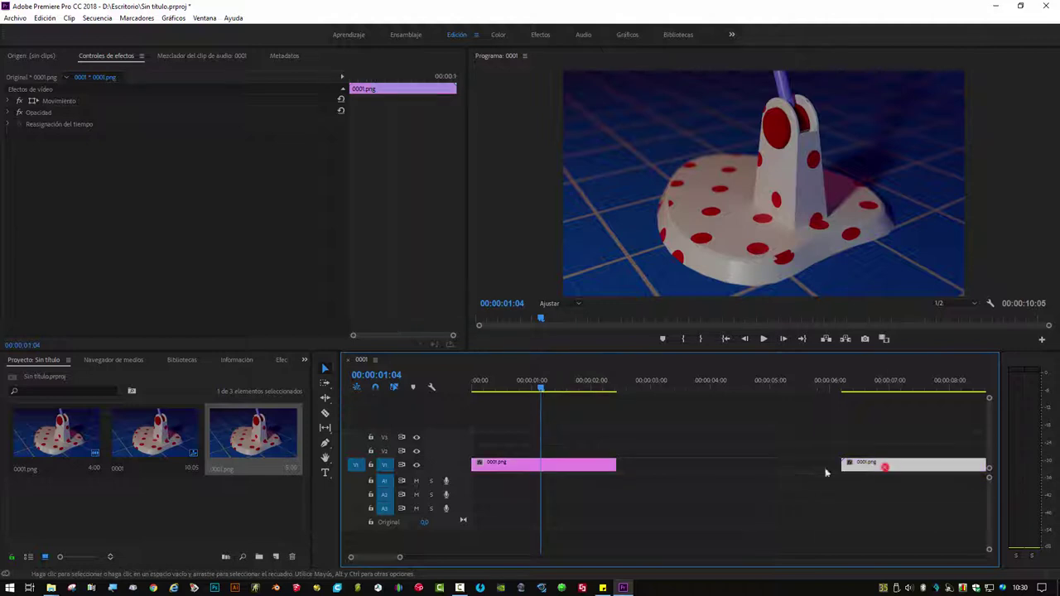
{"action": "left_click", "coordinate": [577, 467]}
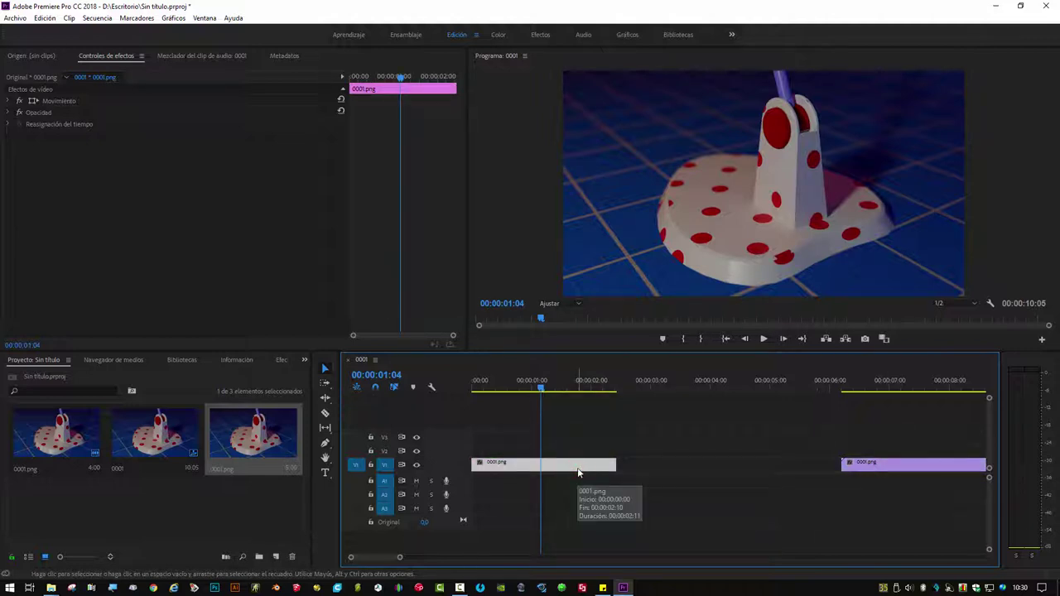
{"action": "left_click_drag", "start_coordinate": [898, 469], "coordinate": [672, 469]}
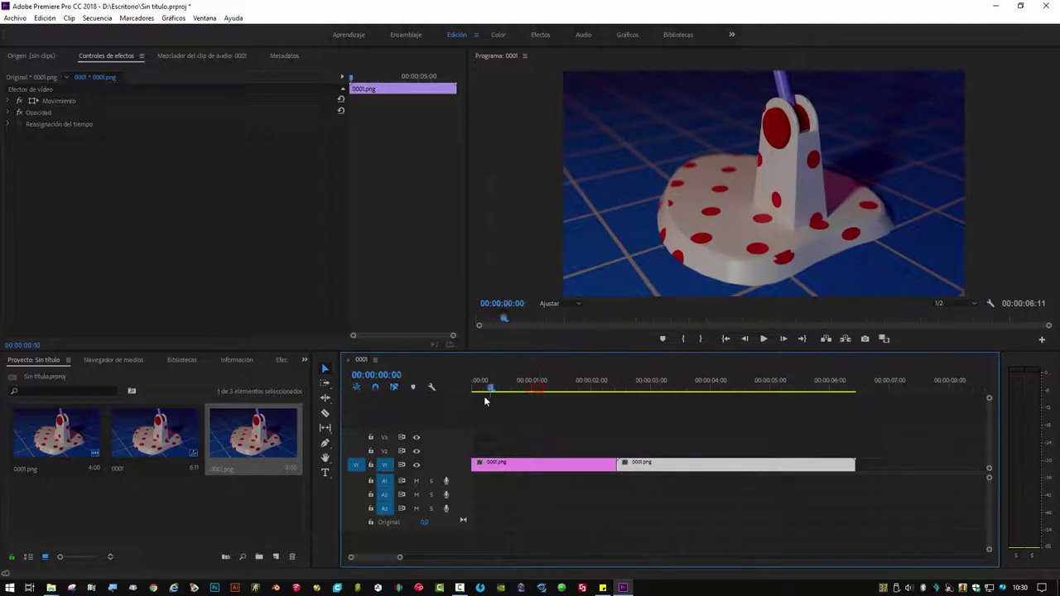
{"action": "mouse_move", "coordinate": [583, 397]}
{"action": "left_mouse_down"}
{"action": "mouse_move", "coordinate": [630, 401]}
{"action": "mouse_move", "coordinate": [567, 405]}
{"action": "left_mouse_up"}
{"action": "left_click", "coordinate": [523, 469]}
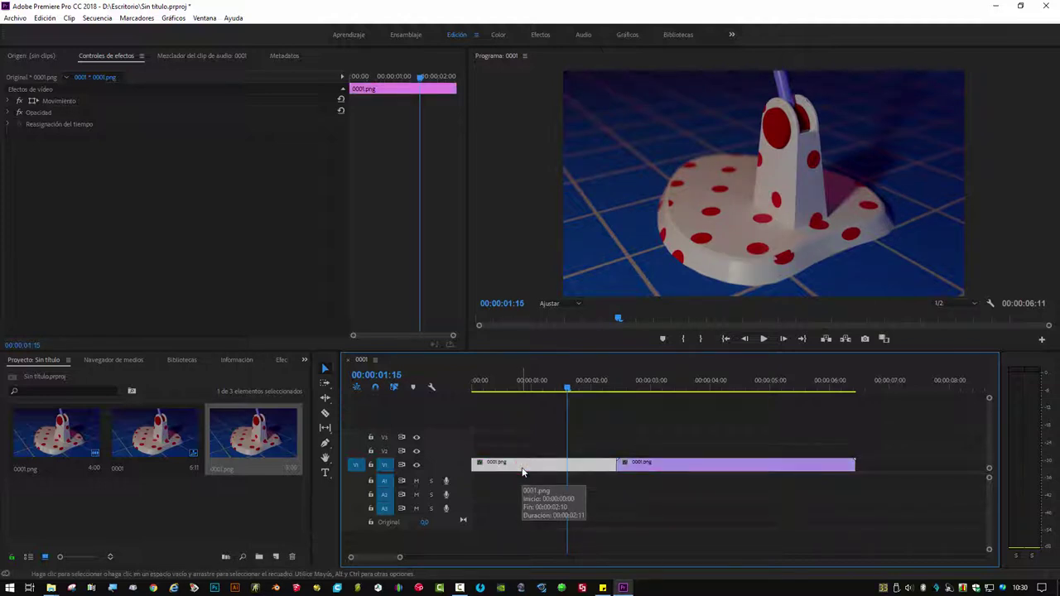
{"action": "left_click", "coordinate": [305, 364]}
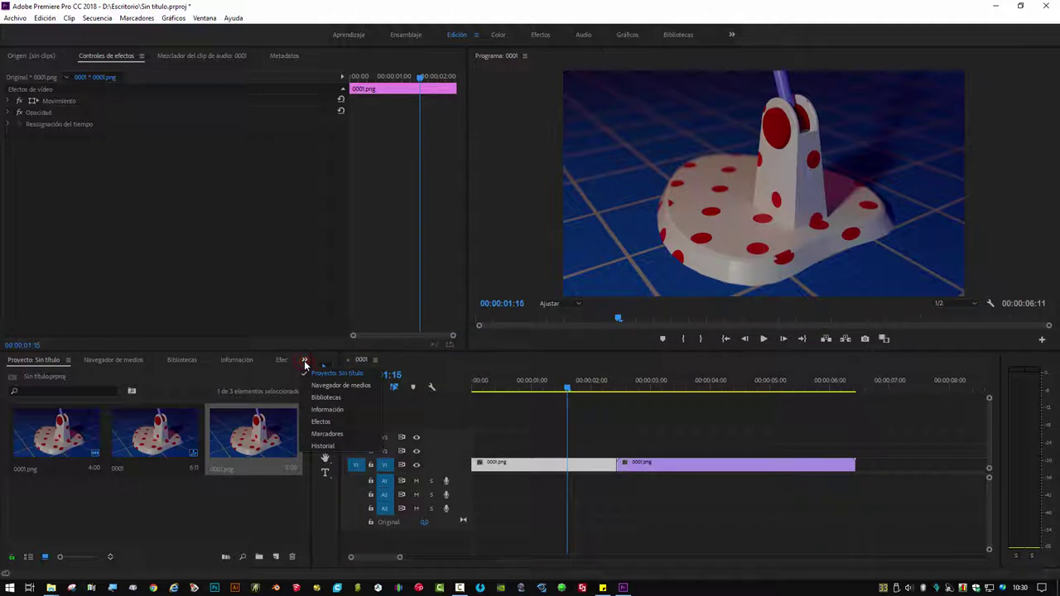
Drag Disolución cruzada from Transiciones de vídeo > Disolver onto the head of the first V1 clip.
{"action": "left_click", "coordinate": [318, 422]}
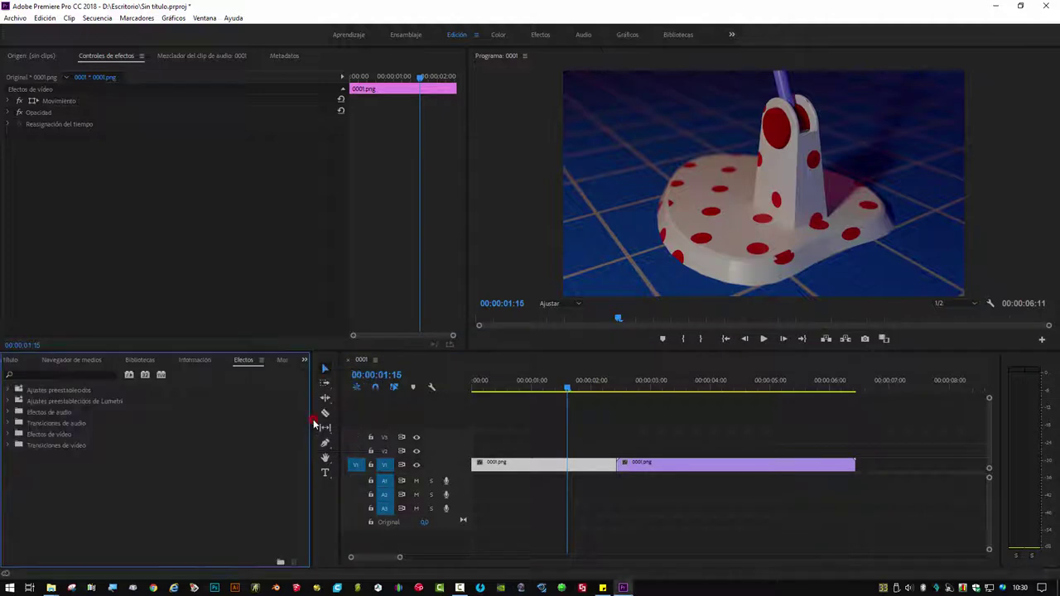
{"action": "double_click", "coordinate": [29, 447]}
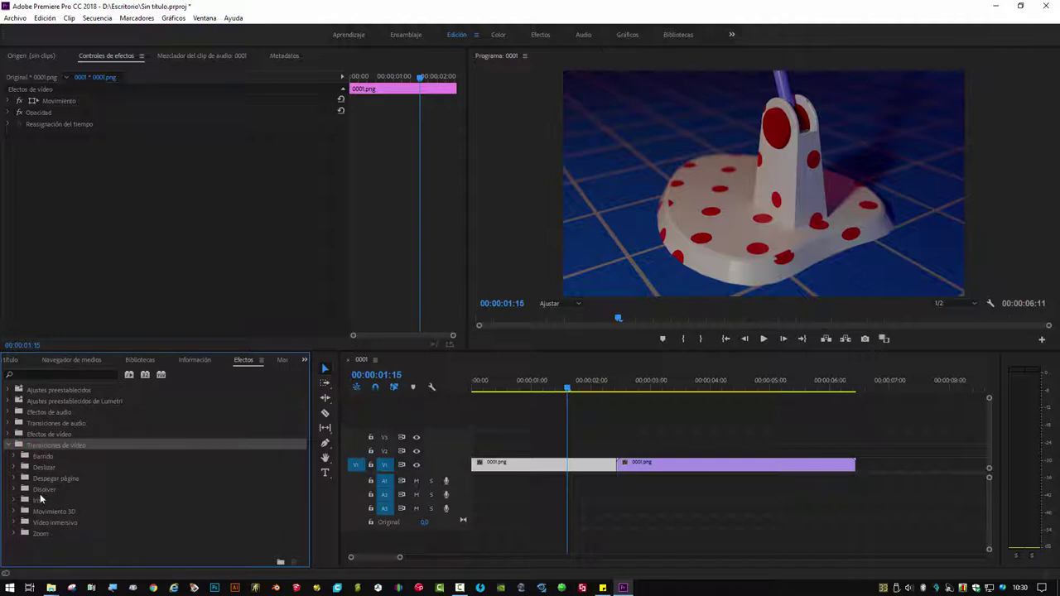
{"action": "double_click", "coordinate": [38, 490]}
{"action": "scroll", "coordinate": [67, 489], "scroll_direction": "down", "scroll_amount": 1}
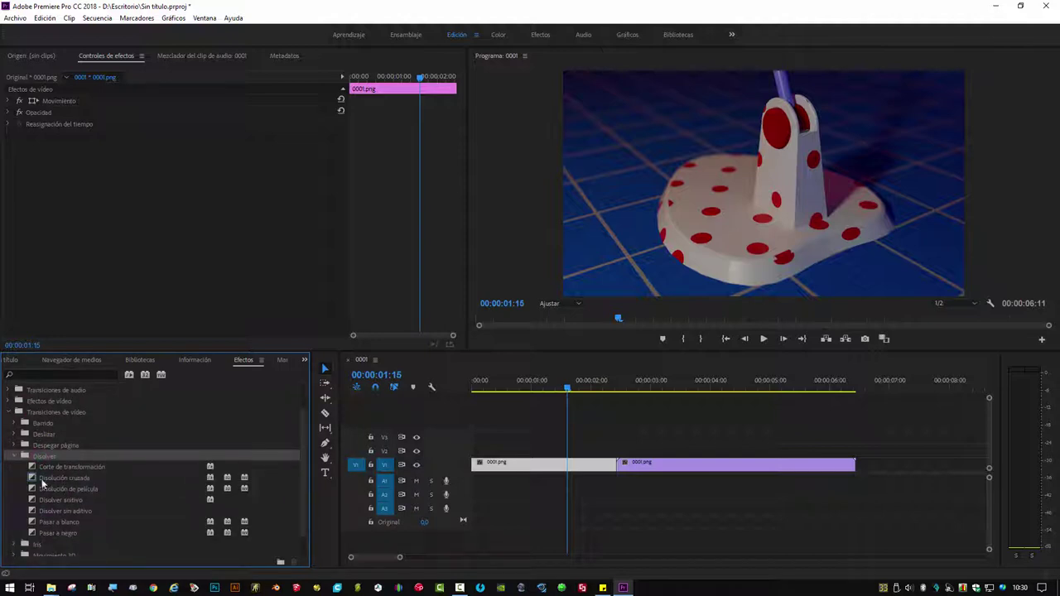
{"action": "left_click", "coordinate": [33, 479]}
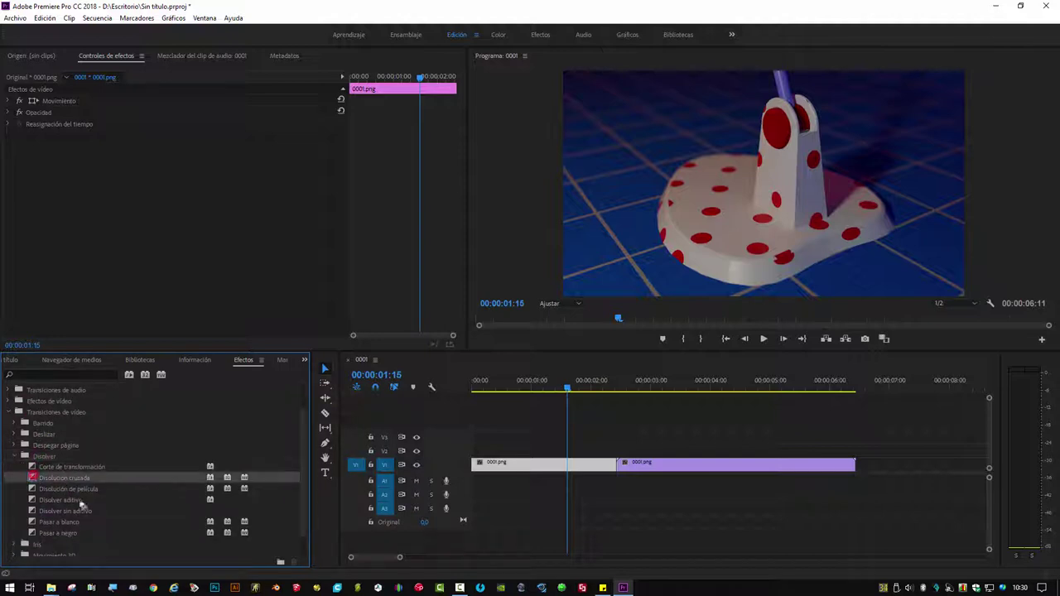
{"action": "left_click_drag", "start_coordinate": [465, 484], "coordinate": [486, 466]}
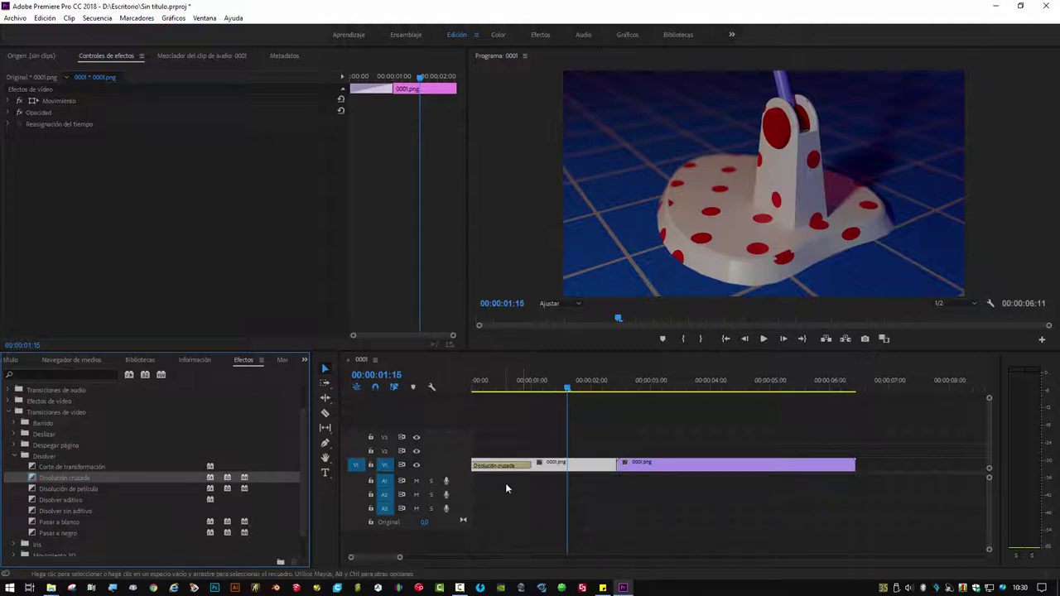
Play the sequence from the start to check the cross dissolve.
{"action": "left_click_drag", "start_coordinate": [567, 386], "coordinate": [455, 391]}
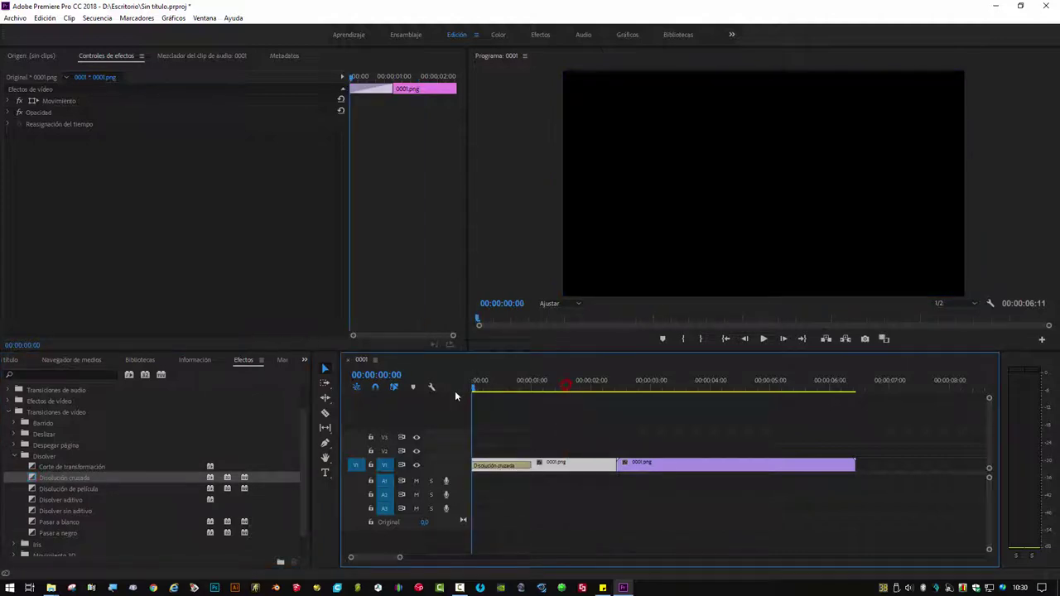
{"action": "left_click", "coordinate": [764, 338]}
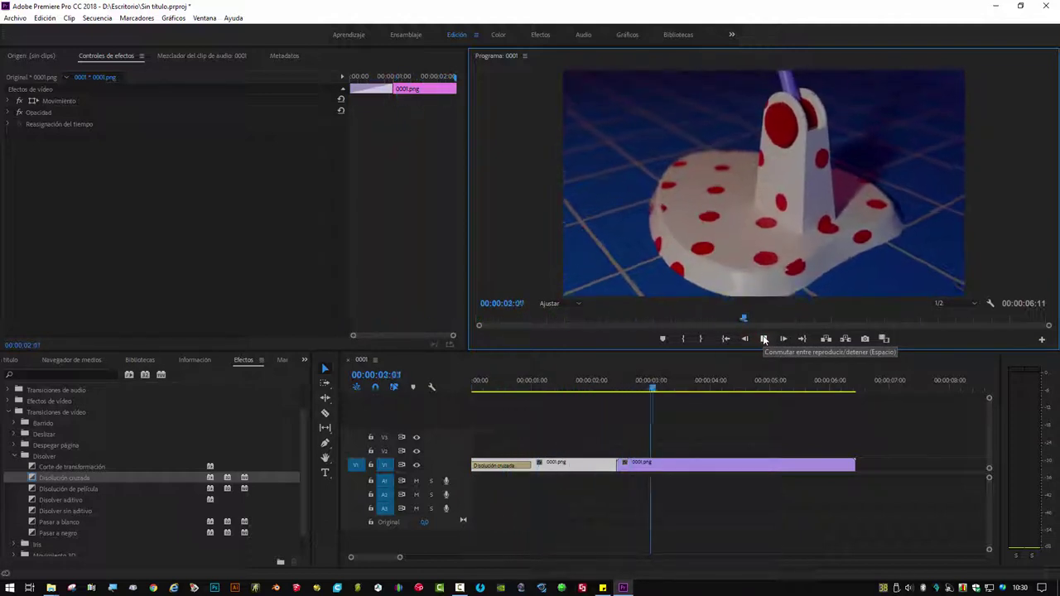
{"action": "left_click", "coordinate": [764, 339]}
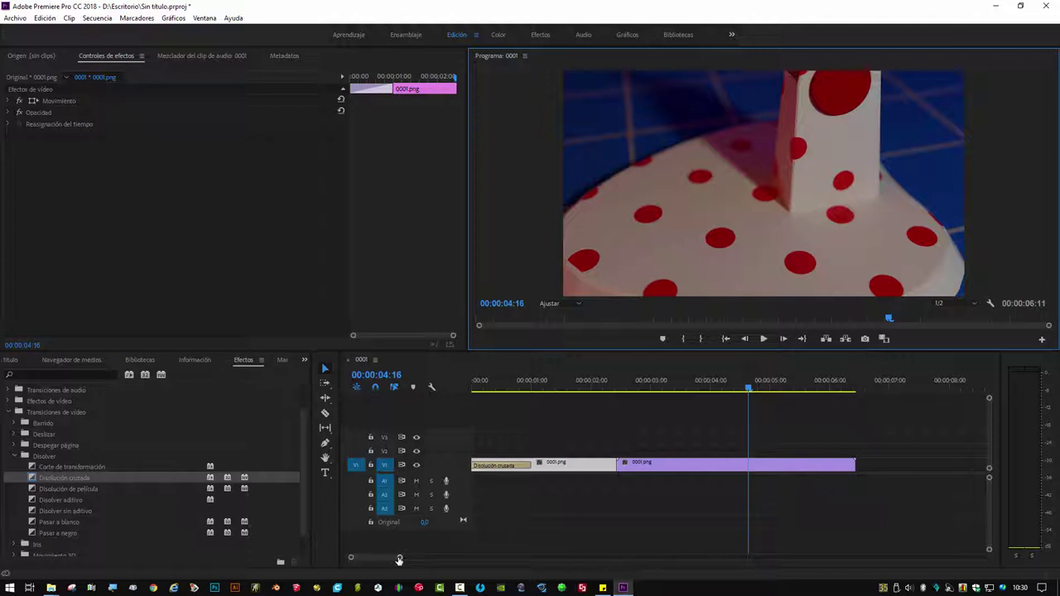
Zoom the timeline, move to the last frame at 00:00:06:10, and select the second clip.
{"action": "left_click_drag", "start_coordinate": [399, 560], "coordinate": [407, 558]}
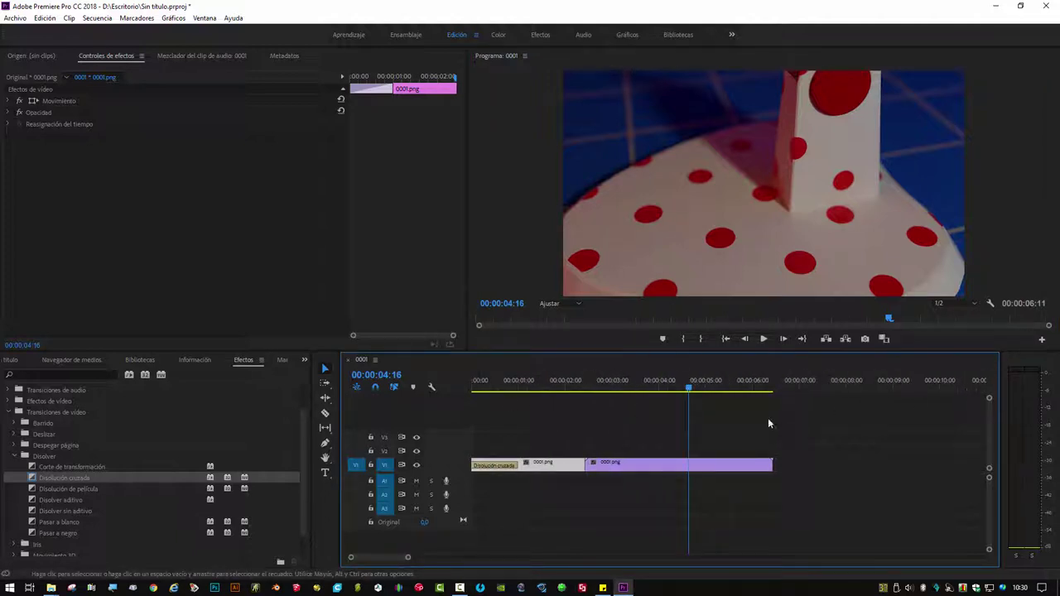
{"action": "mouse_move", "coordinate": [634, 395]}
{"action": "left_mouse_down"}
{"action": "mouse_move", "coordinate": [756, 389]}
{"action": "mouse_move", "coordinate": [772, 403]}
{"action": "mouse_move", "coordinate": [622, 413]}
{"action": "mouse_move", "coordinate": [632, 418]}
{"action": "left_mouse_up"}
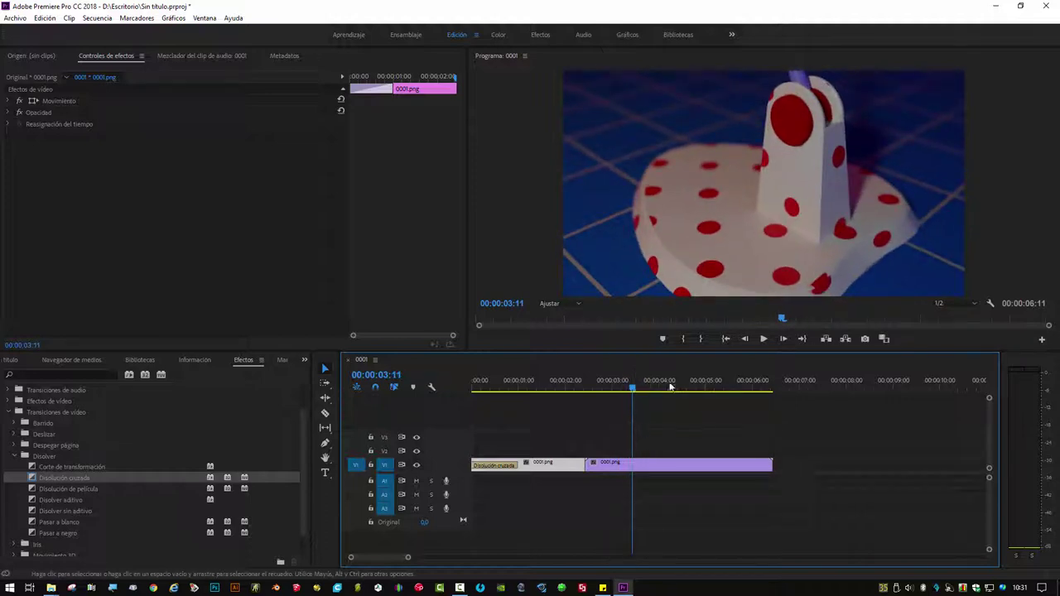
{"action": "left_click", "coordinate": [754, 397]}
{"action": "left_click_drag", "start_coordinate": [755, 397], "coordinate": [771, 397]}
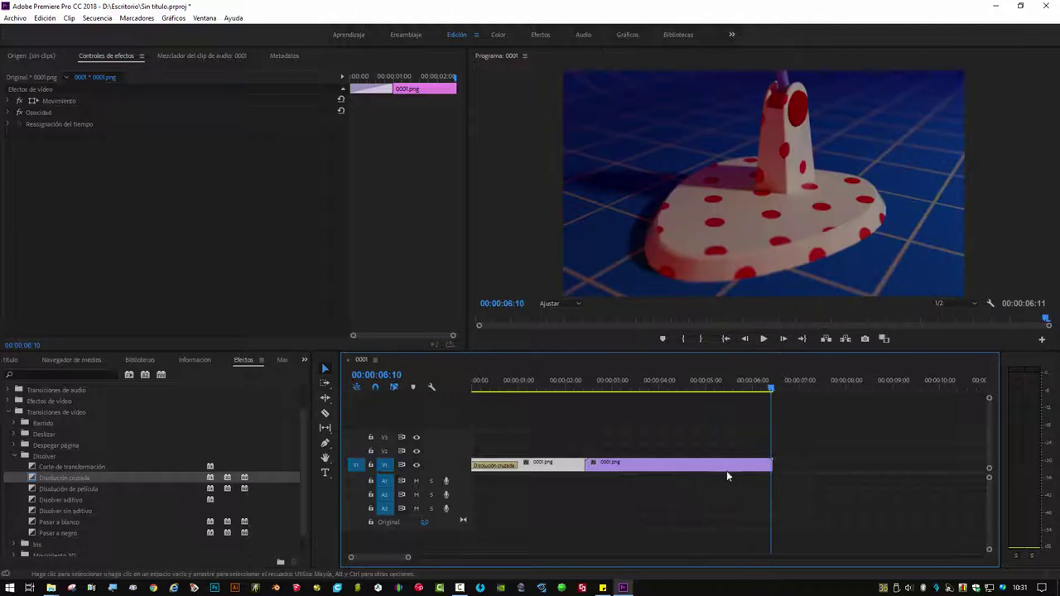
{"action": "left_click", "coordinate": [725, 469]}
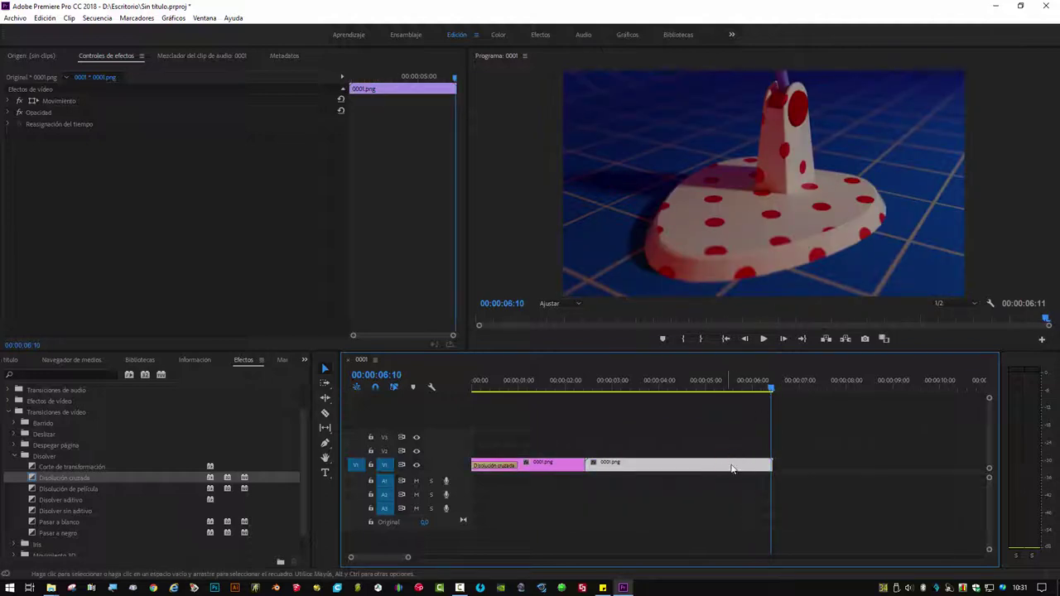
Apply Añadir Congelar fotograma to the second 0001.png clip, then reopen the Proyecto: Sin título panel.
{"action": "right_click", "coordinate": [734, 469]}
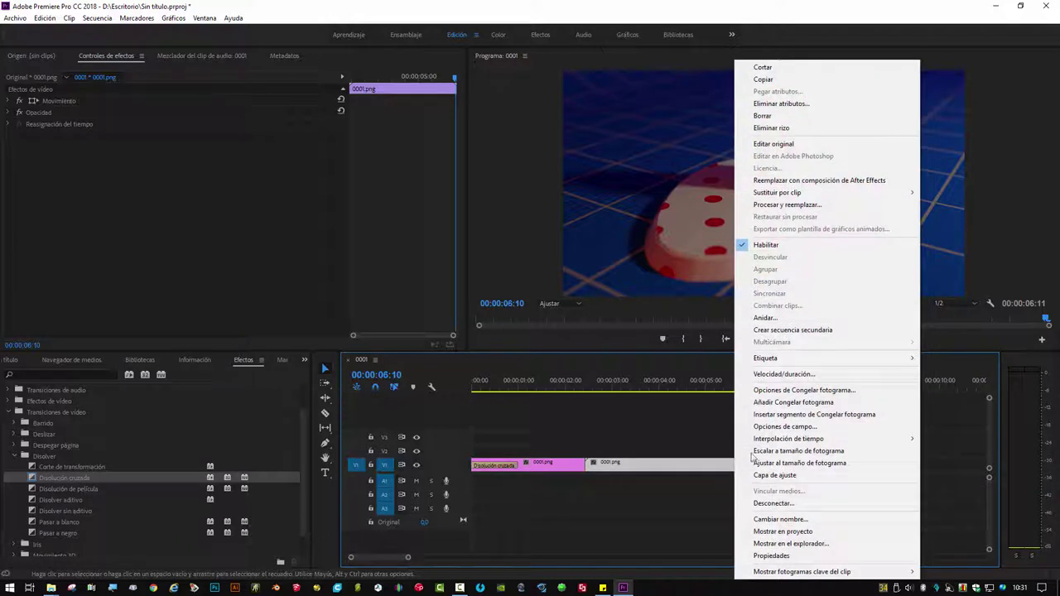
{"action": "left_click", "coordinate": [785, 403]}
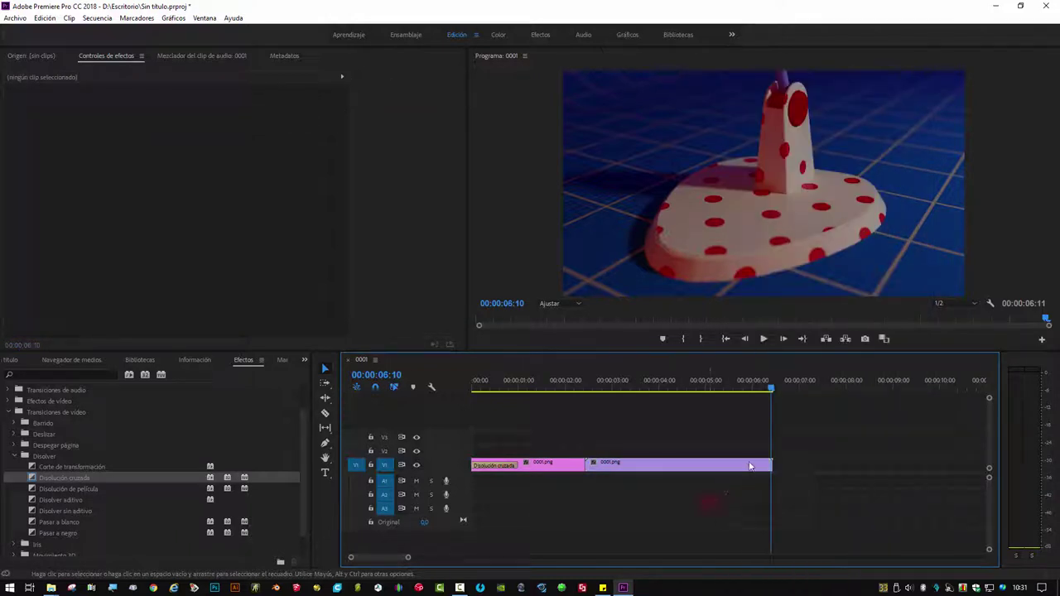
{"action": "left_click", "coordinate": [750, 466]}
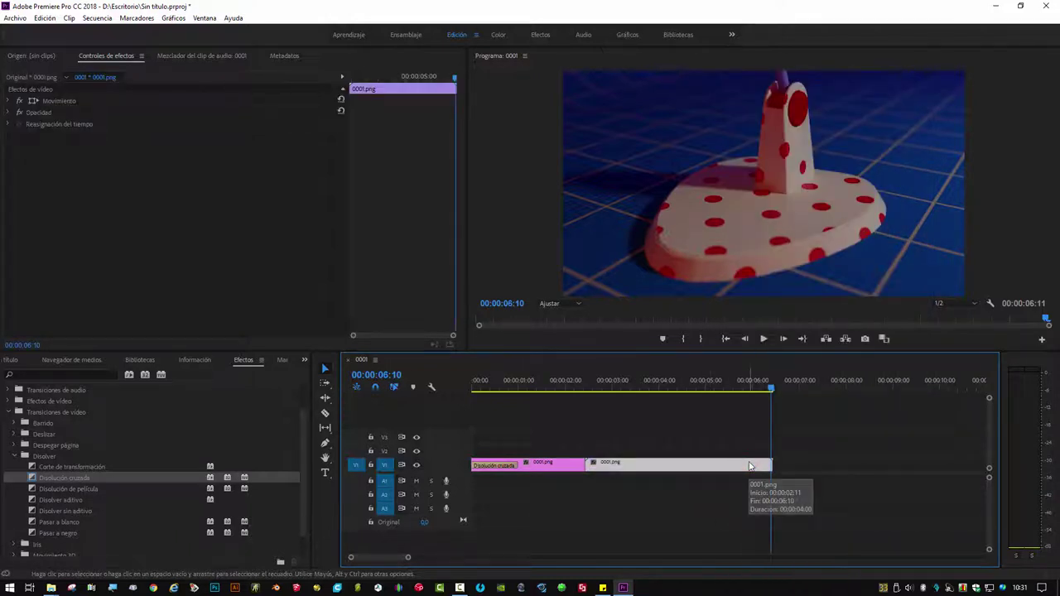
{"action": "left_click", "coordinate": [305, 362]}
{"action": "left_click", "coordinate": [328, 377]}
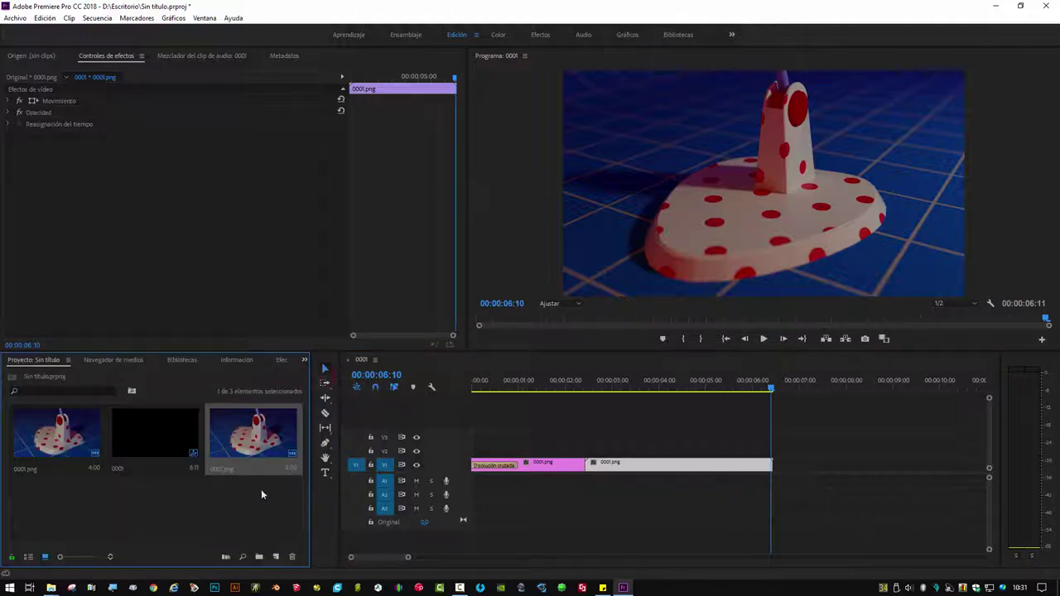
Import 0100.png from the 03_panorámica_base folder as a 5-second still.
{"action": "double_click", "coordinate": [244, 499]}
{"action": "scroll", "coordinate": [591, 184], "scroll_direction": "down", "scroll_amount": 3}
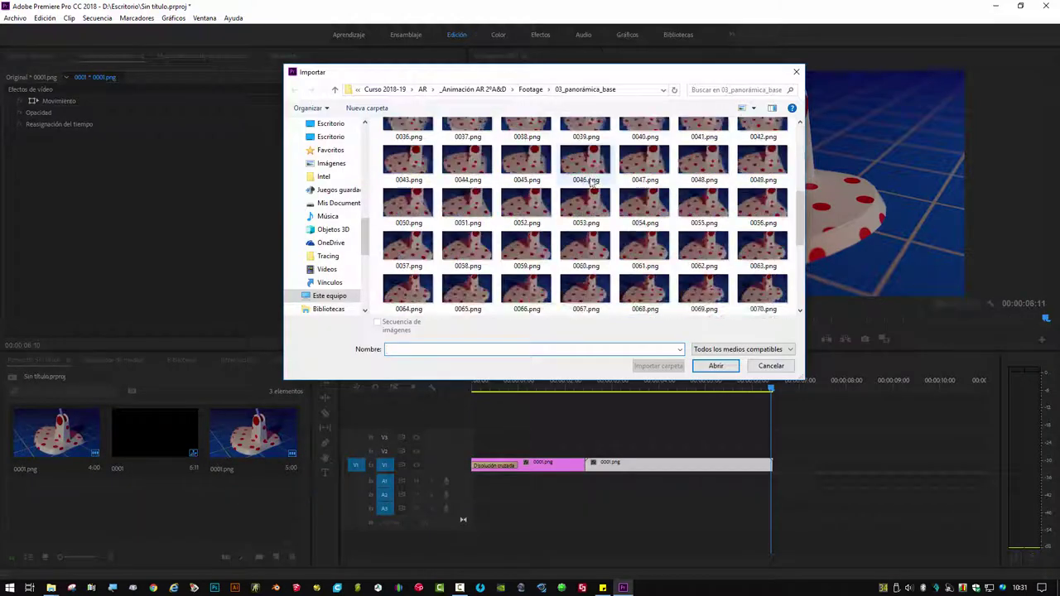
{"action": "scroll", "coordinate": [592, 186], "scroll_direction": "down", "scroll_amount": 3}
{"action": "left_click", "coordinate": [467, 291]}
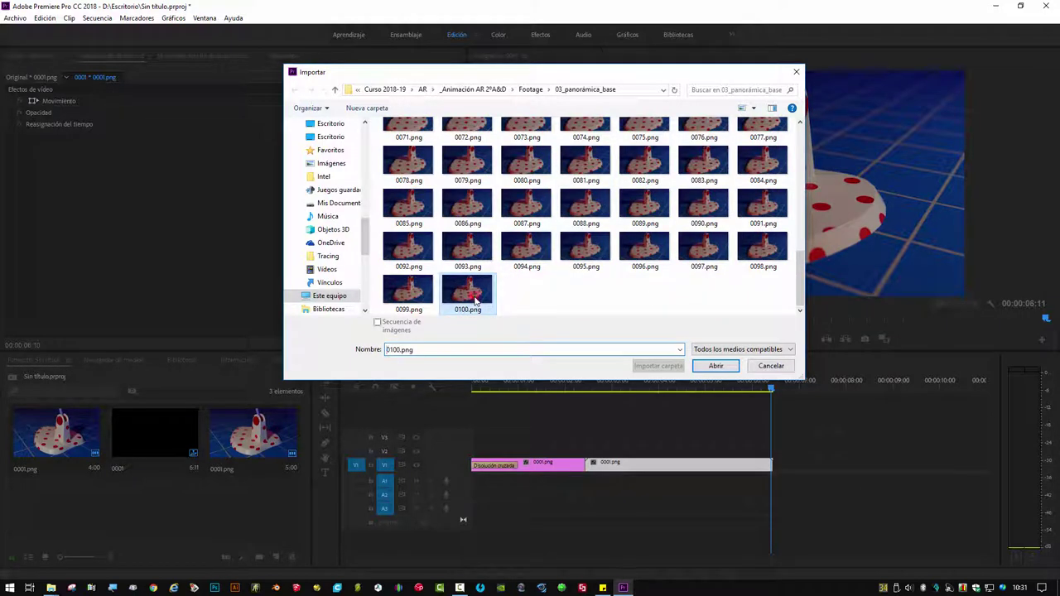
{"action": "left_click", "coordinate": [706, 366]}
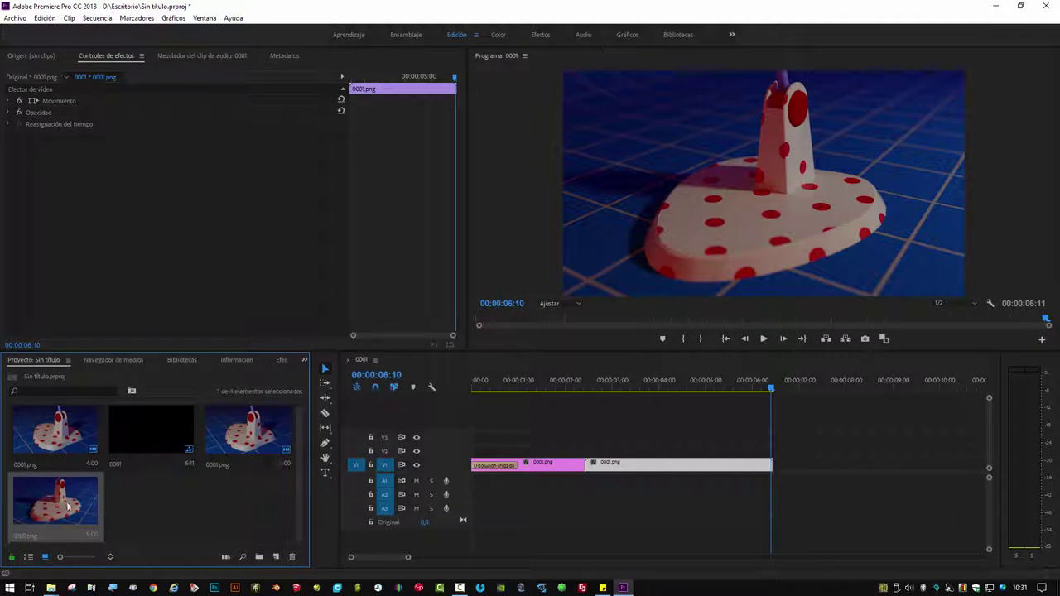
Place the 0100.png still on V1 after the existing clips and trim its end shorter.
{"action": "left_click_drag", "start_coordinate": [55, 501], "coordinate": [779, 466]}
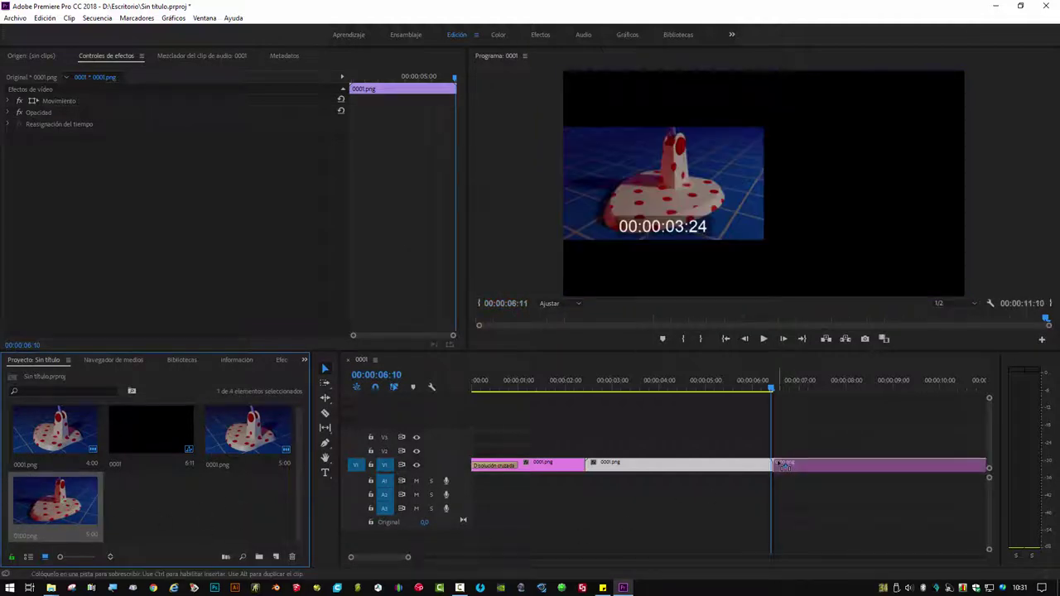
{"action": "left_click_drag", "start_coordinate": [409, 557], "coordinate": [428, 558]}
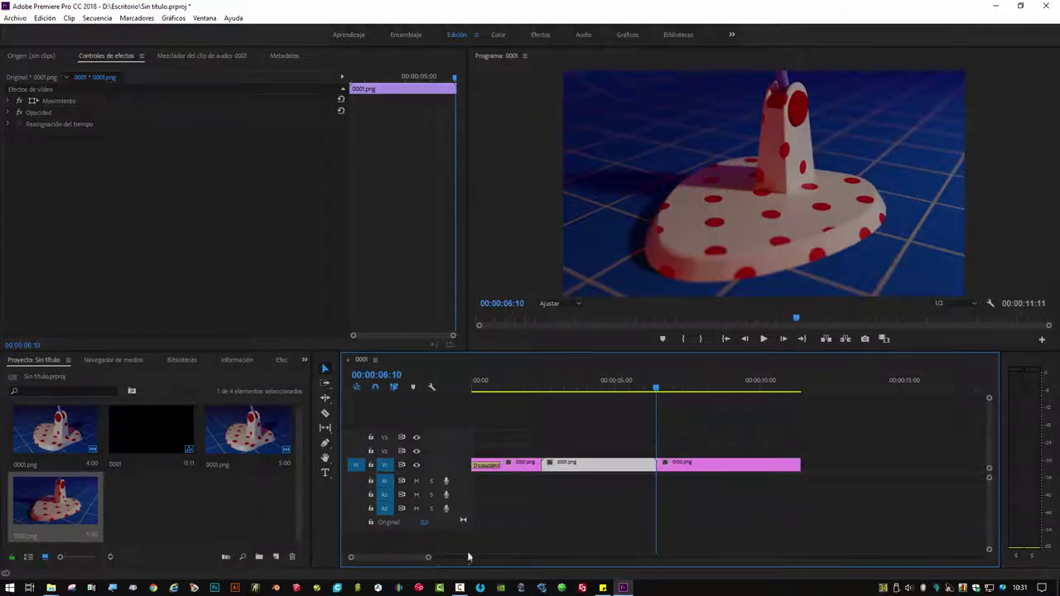
{"action": "left_click_drag", "start_coordinate": [799, 466], "coordinate": [695, 464]}
Copy the second 0001.png clip to the end of the sequence, now running 11:20.
{"action": "mouse_move", "coordinate": [621, 401]}
{"action": "left_mouse_down"}
{"action": "mouse_move", "coordinate": [512, 424]}
{"action": "mouse_move", "coordinate": [679, 423]}
{"action": "left_mouse_up"}
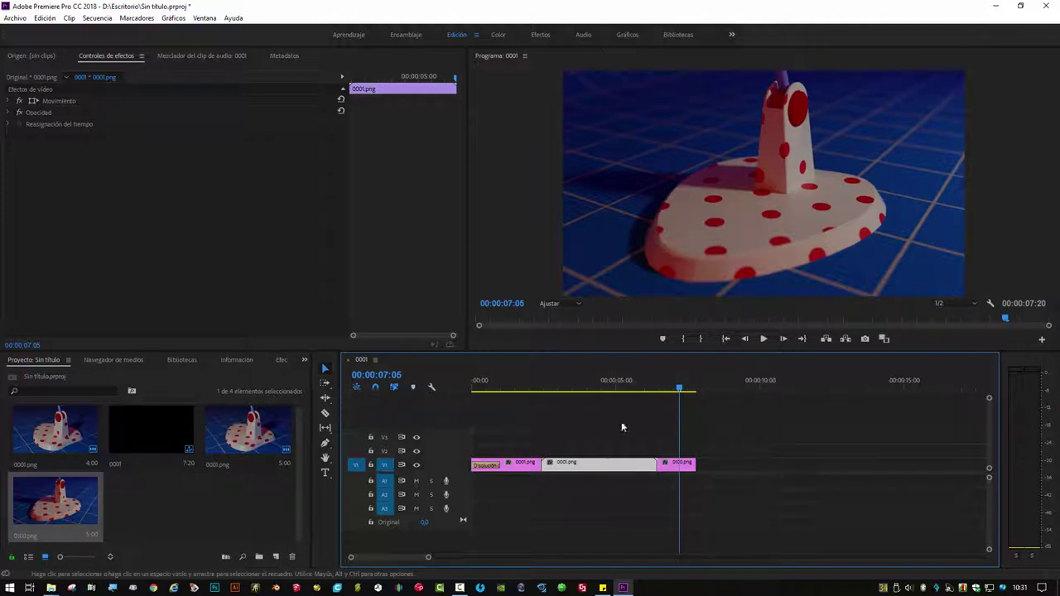
{"action": "left_click_drag", "start_coordinate": [606, 402], "coordinate": [599, 403]}
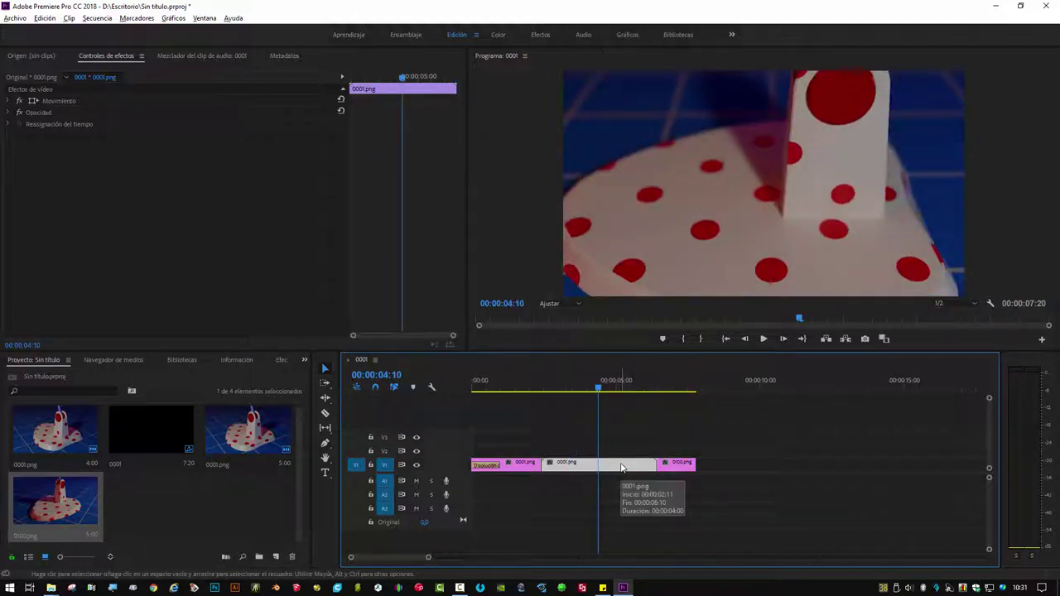
{"action": "mouse_move", "coordinate": [623, 467]}
{"action": "left_mouse_down"}
{"action": "mouse_move", "coordinate": [802, 464]}
{"action": "mouse_move", "coordinate": [780, 464]}
{"action": "left_mouse_up"}
{"action": "mouse_move", "coordinate": [615, 394]}
{"action": "left_mouse_down"}
{"action": "mouse_move", "coordinate": [696, 389]}
{"action": "mouse_move", "coordinate": [759, 409]}
{"action": "left_mouse_up"}
{"action": "right_click", "coordinate": [747, 470]}
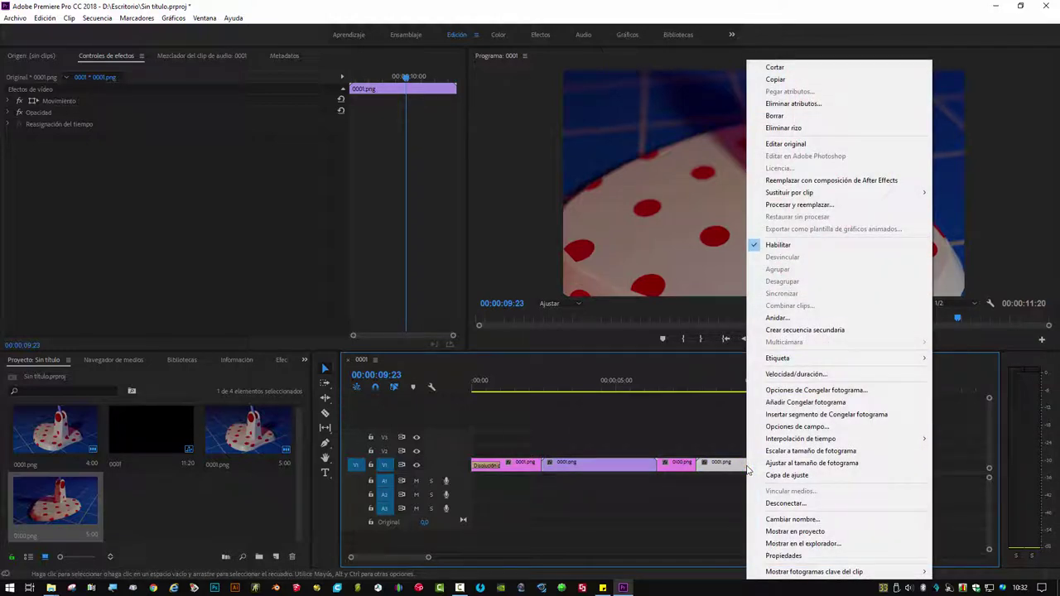
{"action": "left_click", "coordinate": [796, 375]}
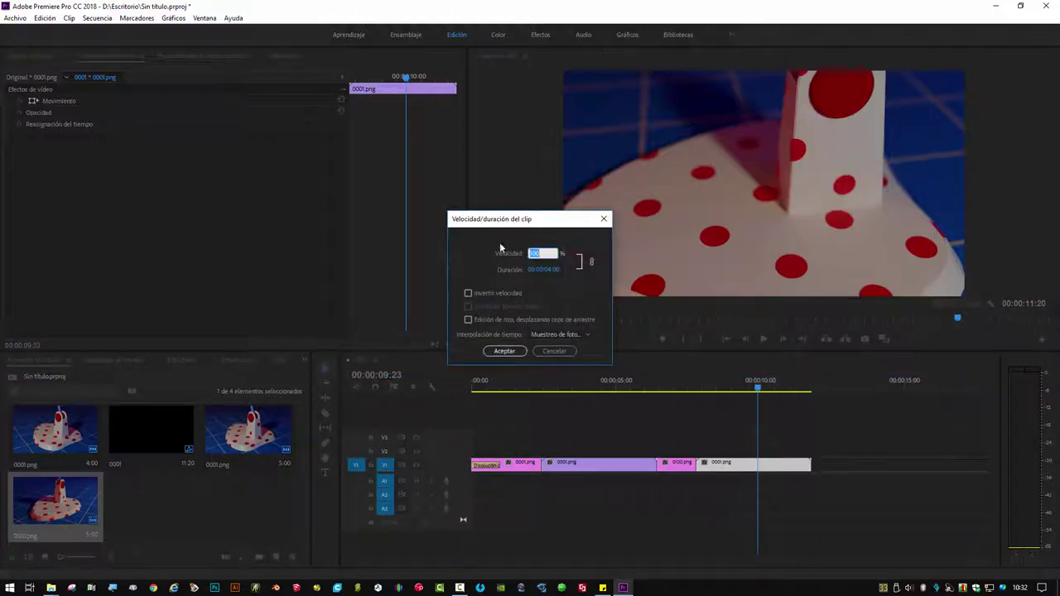
{"action": "left_click", "coordinate": [506, 352]}
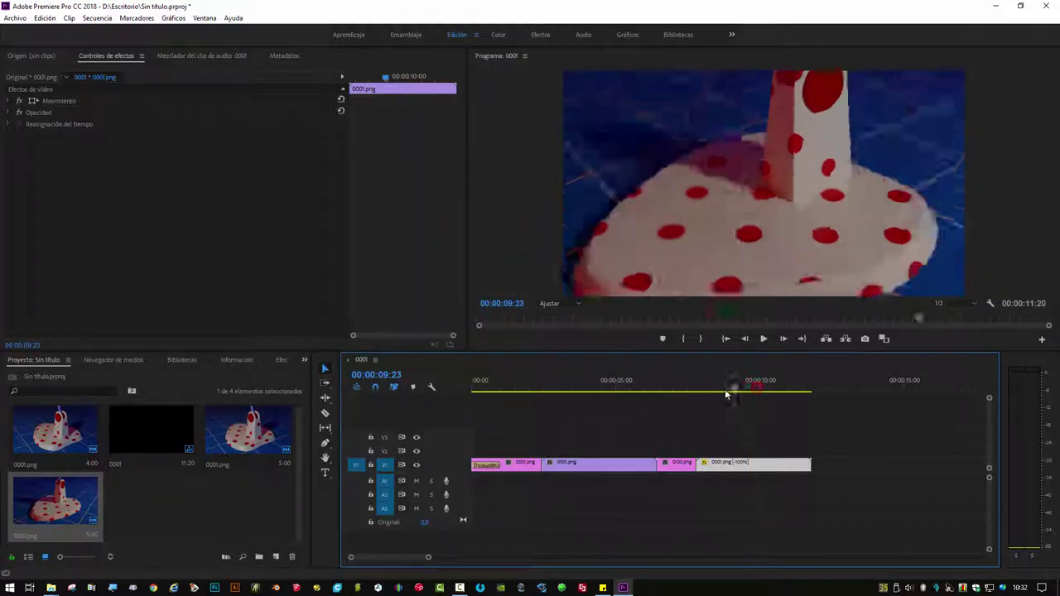
{"action": "mouse_move", "coordinate": [725, 394]}
{"action": "left_mouse_down"}
{"action": "mouse_move", "coordinate": [654, 407]}
{"action": "mouse_move", "coordinate": [810, 406]}
{"action": "left_mouse_up"}
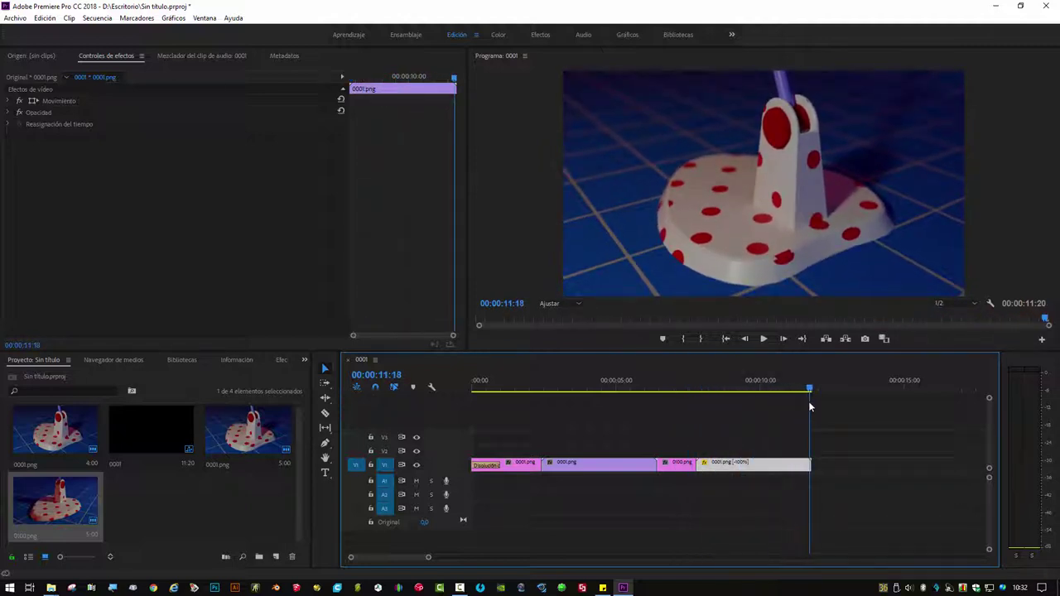
Copy the opening 0001.png clip to the sequence end, after the reversed clip.
{"action": "left_click_drag", "start_coordinate": [802, 407], "coordinate": [754, 448]}
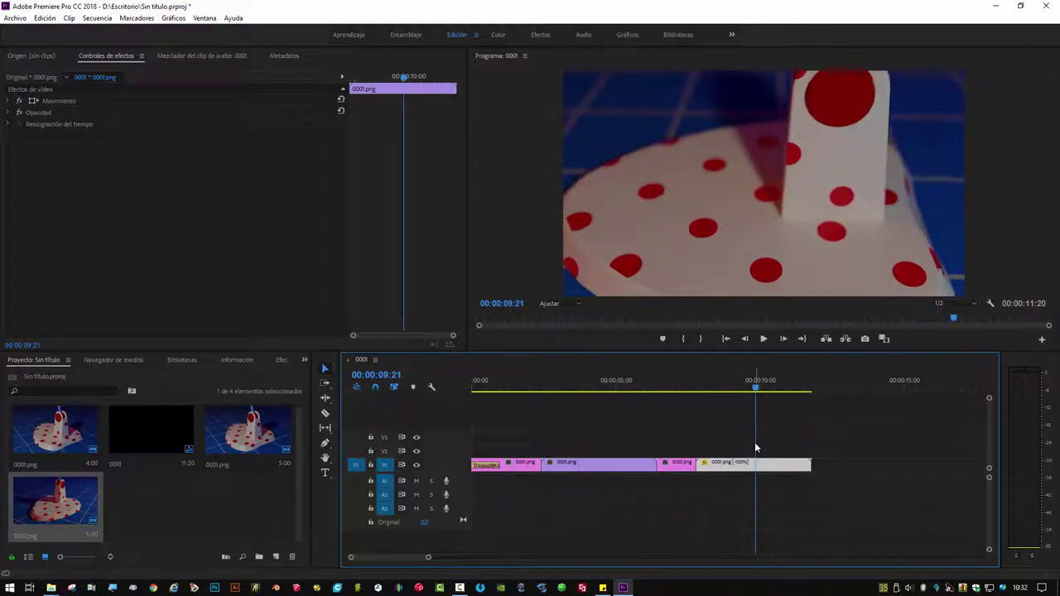
{"action": "mouse_move", "coordinate": [756, 388]}
{"action": "left_mouse_down"}
{"action": "mouse_move", "coordinate": [806, 395]}
{"action": "mouse_move", "coordinate": [789, 389]}
{"action": "left_mouse_up"}
{"action": "left_click", "coordinate": [523, 469]}
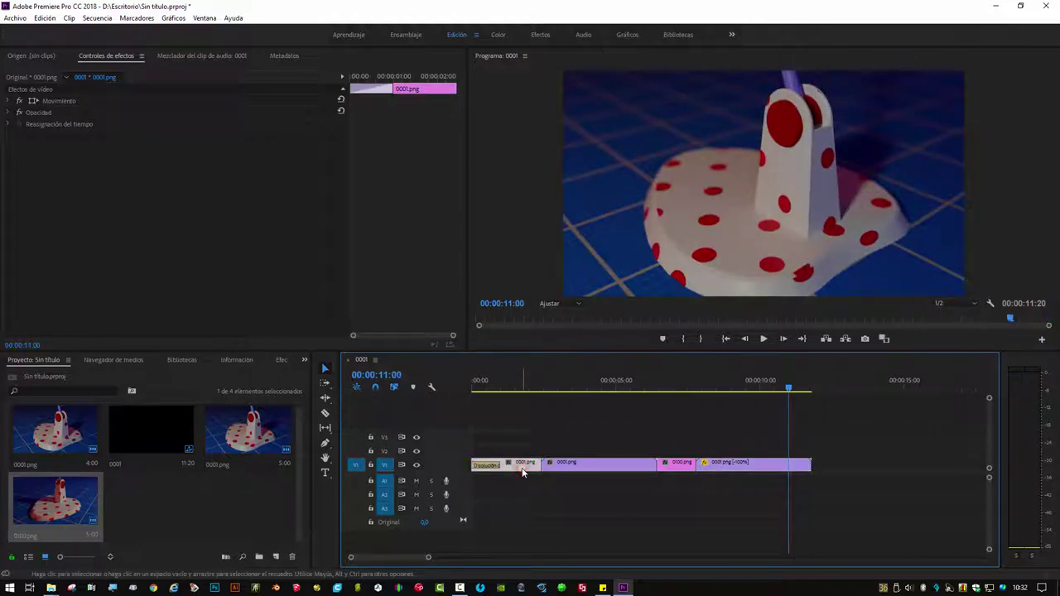
{"action": "left_click_drag", "start_coordinate": [523, 473], "coordinate": [867, 472]}
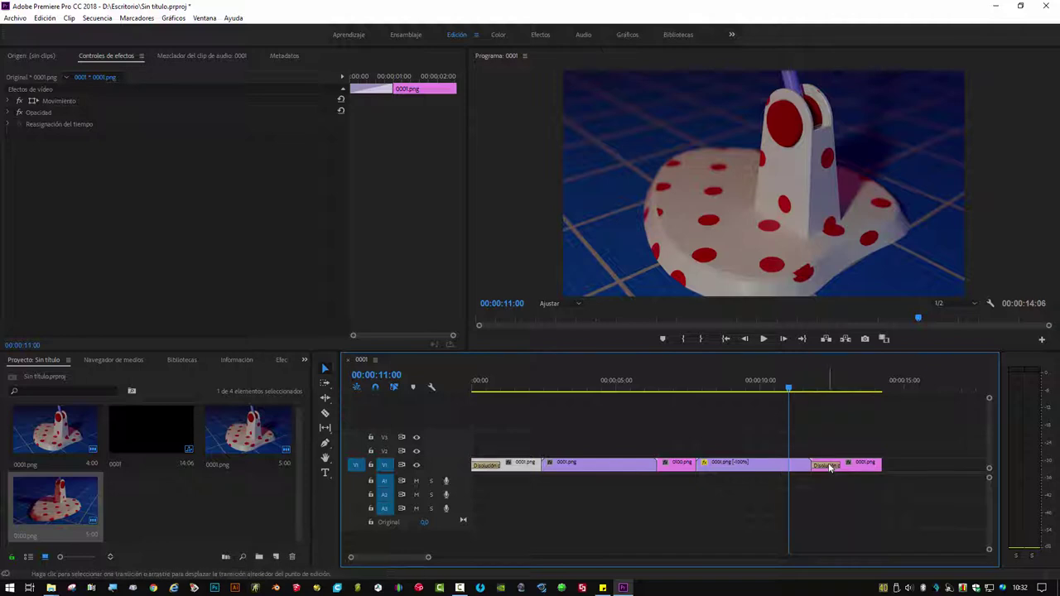
Delete the dissolve at the start of the new final 0001.png clip.
{"action": "left_click", "coordinate": [827, 466]}
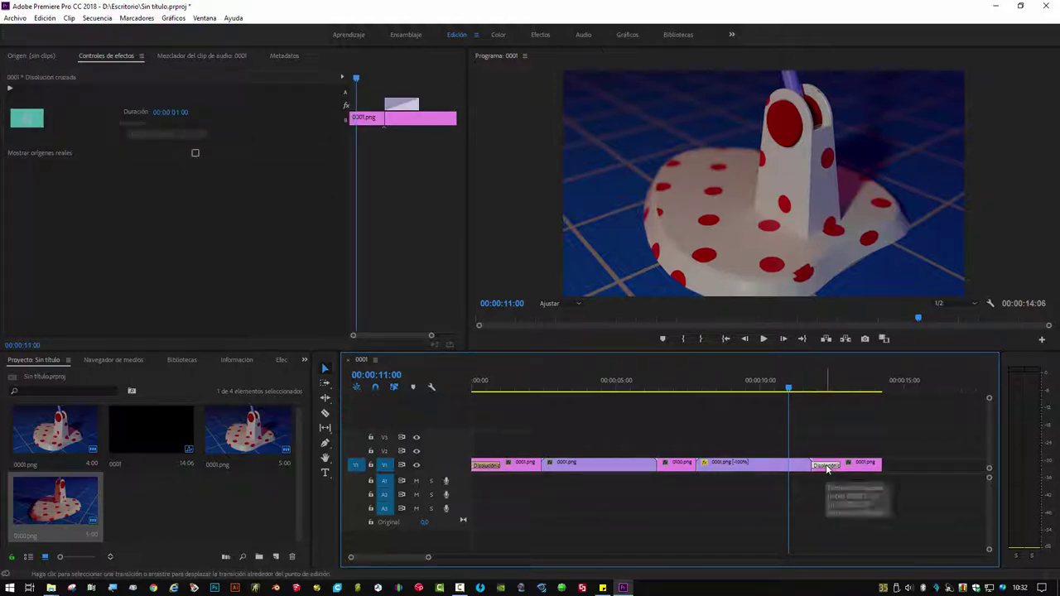
{"action": "key", "text": "Delete"}
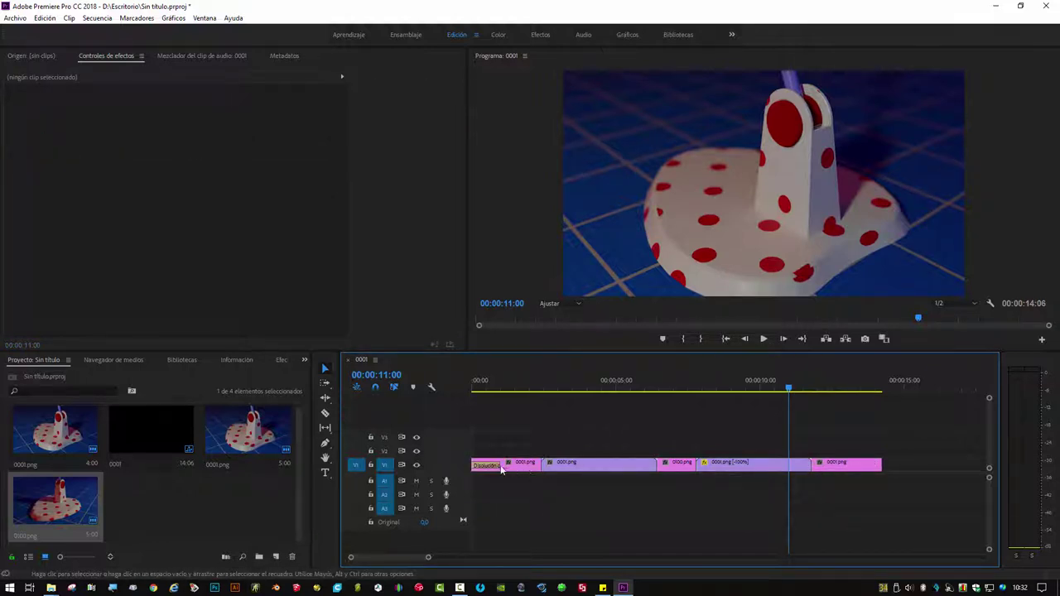
{"action": "left_click", "coordinate": [490, 465]}
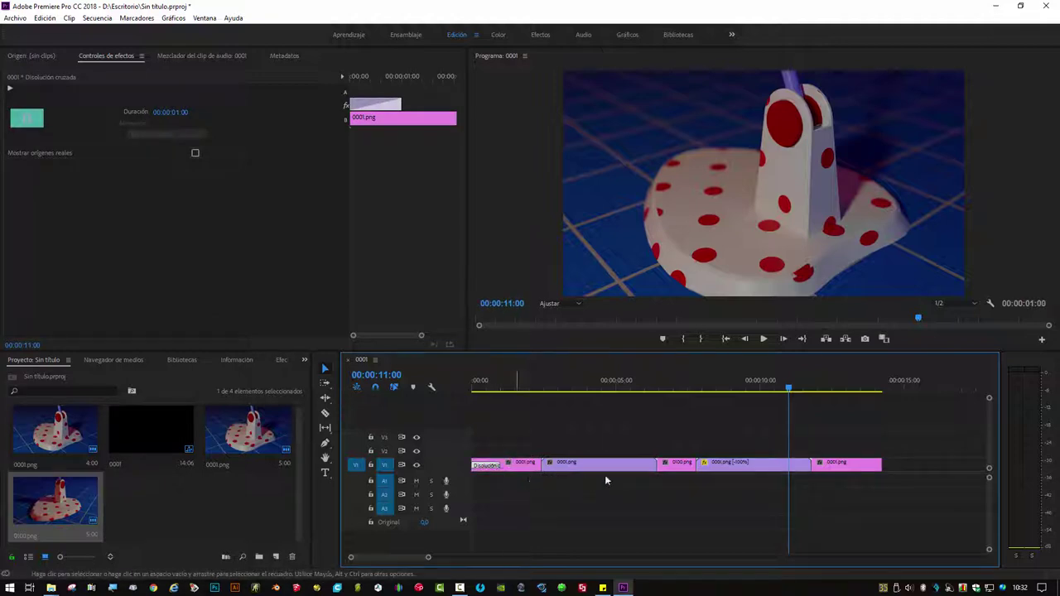
{"action": "mouse_move", "coordinate": [785, 401]}
{"action": "left_mouse_down"}
{"action": "mouse_move", "coordinate": [776, 440]}
{"action": "mouse_move", "coordinate": [840, 444]}
{"action": "left_mouse_up"}
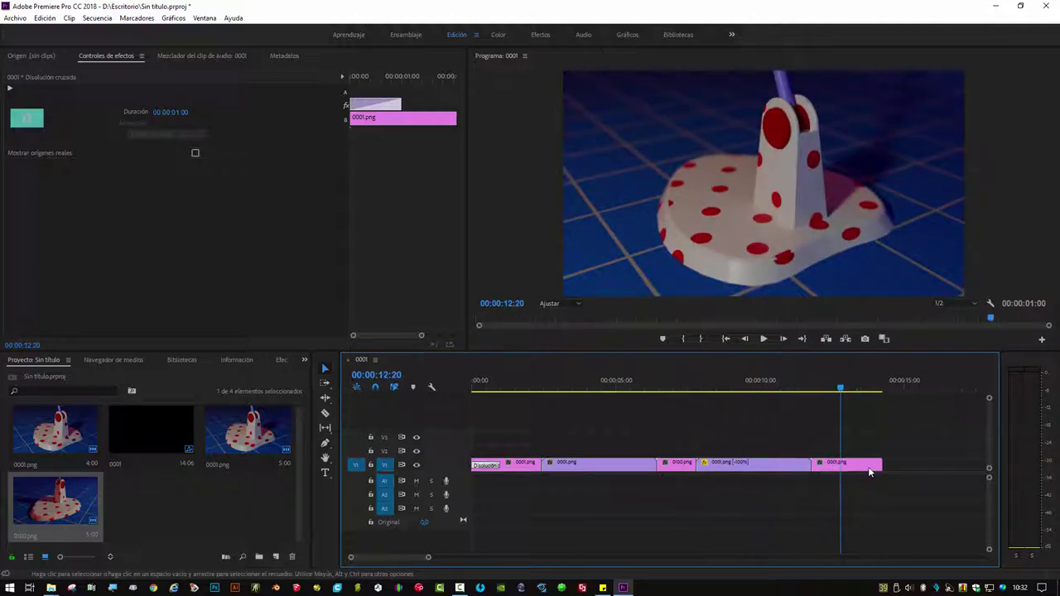
Put a 1-second Cross Dissolve on the closing 0001.png clip's end, then play the 14:06 sequence.
{"action": "left_click", "coordinate": [304, 361]}
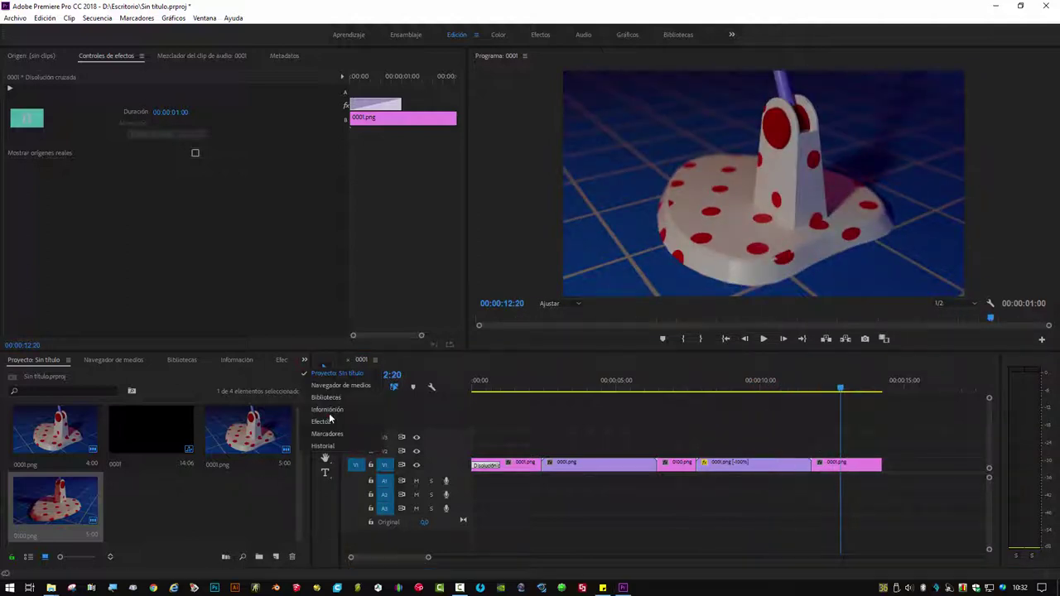
{"action": "left_click", "coordinate": [329, 421]}
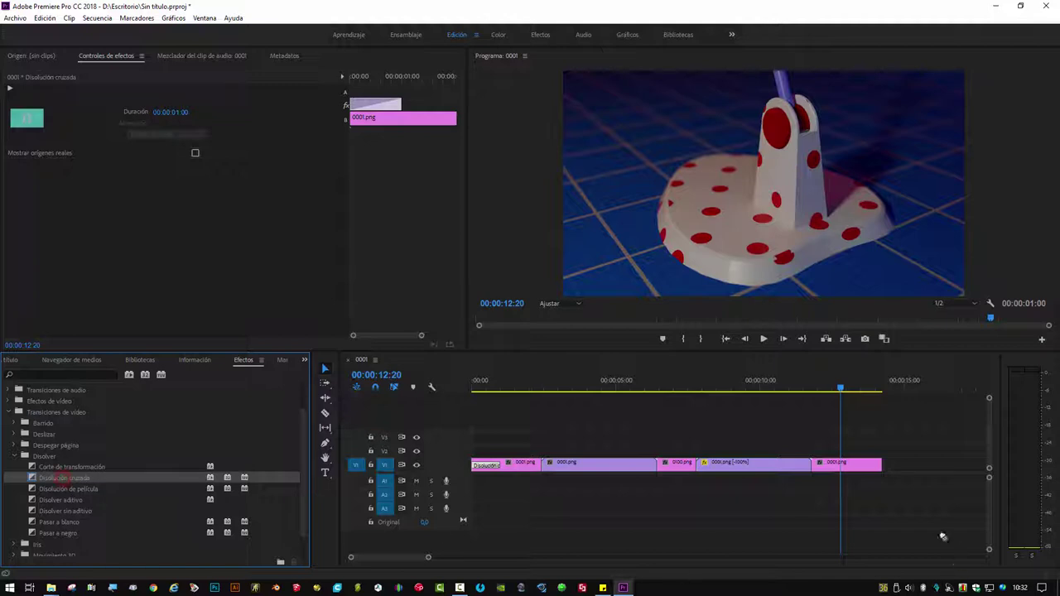
{"action": "mouse_move", "coordinate": [942, 537]}
{"action": "left_mouse_down"}
{"action": "mouse_move", "coordinate": [878, 474]}
{"action": "mouse_move", "coordinate": [242, 514]}
{"action": "left_mouse_up"}
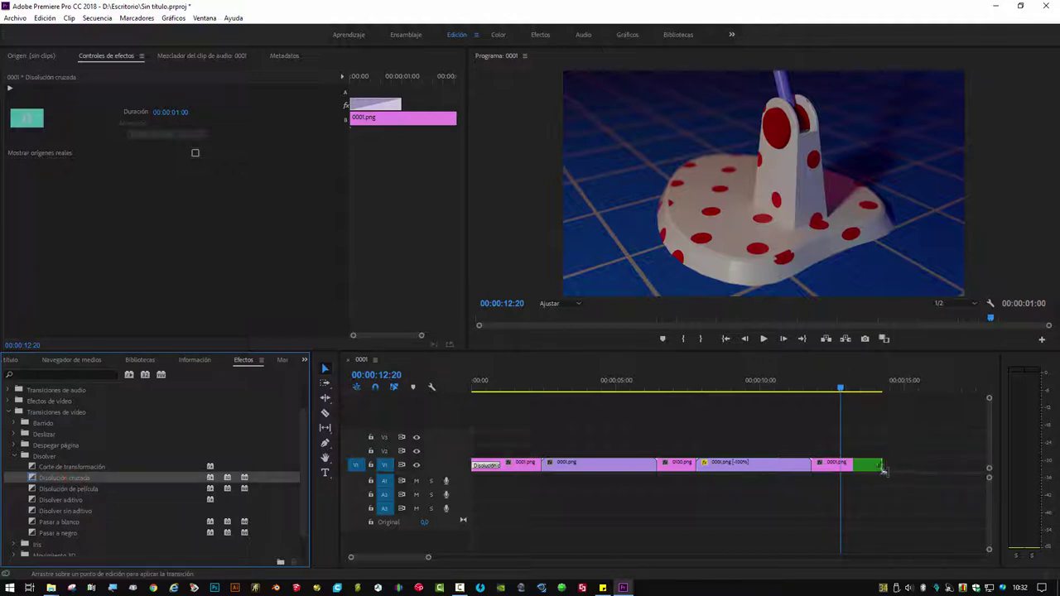
{"action": "left_click_drag", "start_coordinate": [884, 469], "coordinate": [881, 470]}
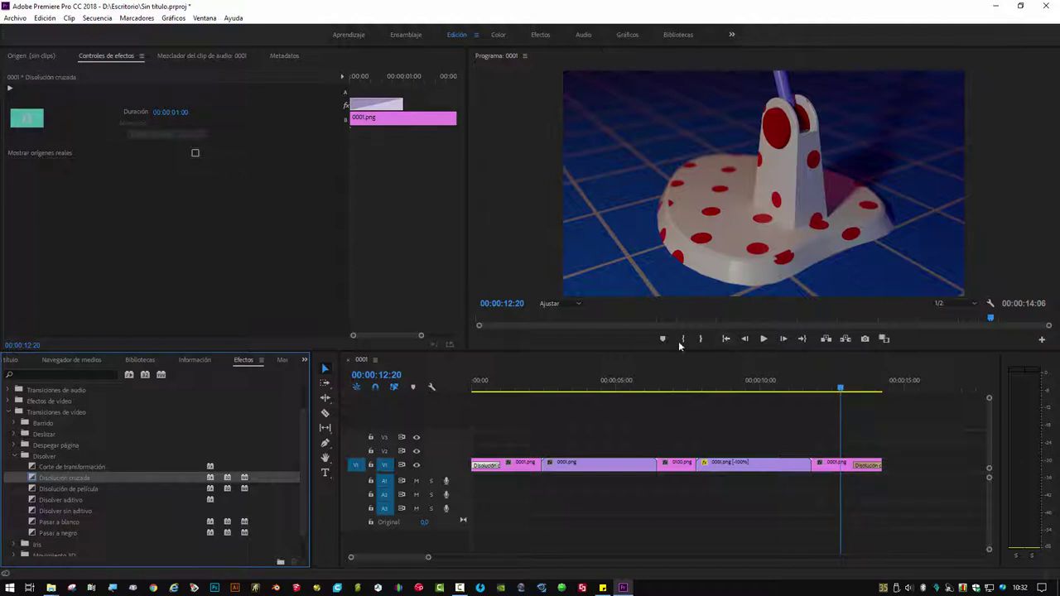
{"action": "left_click", "coordinate": [726, 339]}
{"action": "left_click", "coordinate": [763, 339]}
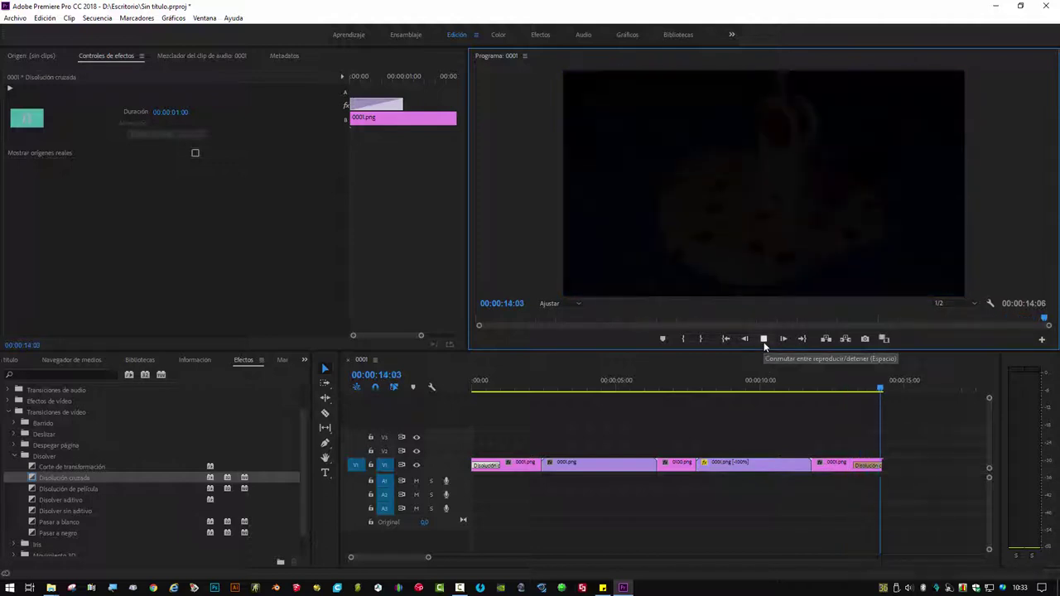
{"action": "left_click", "coordinate": [768, 339]}
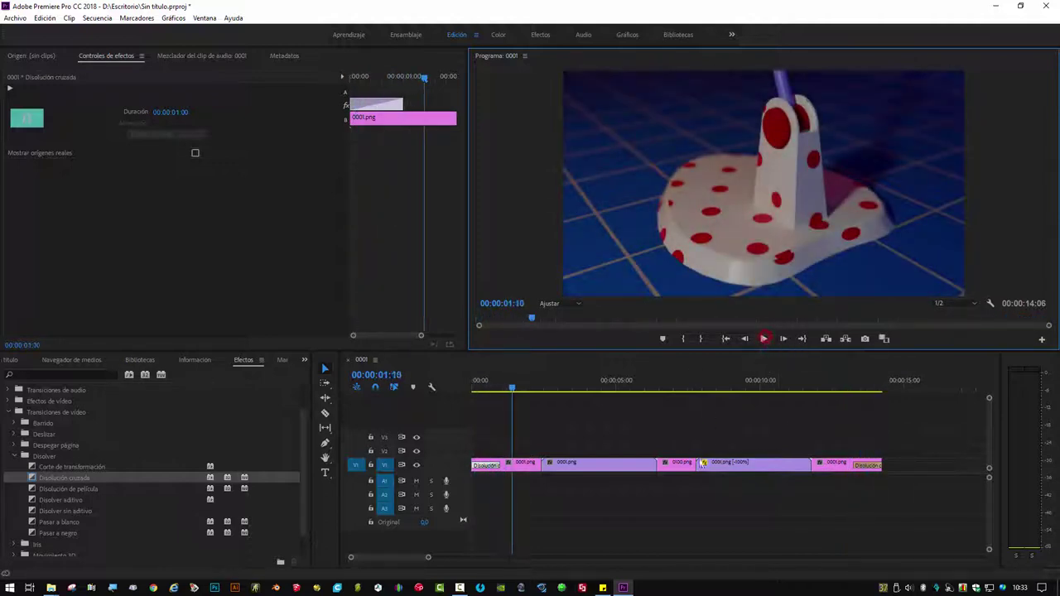
{"action": "left_click_drag", "start_coordinate": [514, 388], "coordinate": [588, 395]}
{"action": "left_click", "coordinate": [610, 469]}
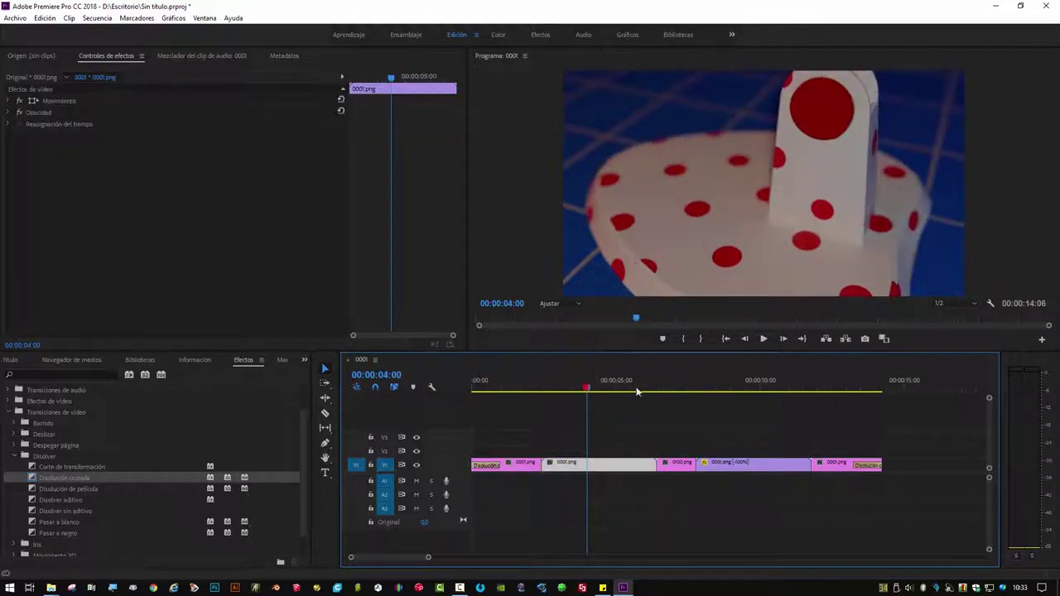
{"action": "mouse_move", "coordinate": [588, 387]}
{"action": "left_mouse_down"}
{"action": "mouse_move", "coordinate": [927, 387]}
{"action": "mouse_move", "coordinate": [472, 387]}
{"action": "left_mouse_up"}
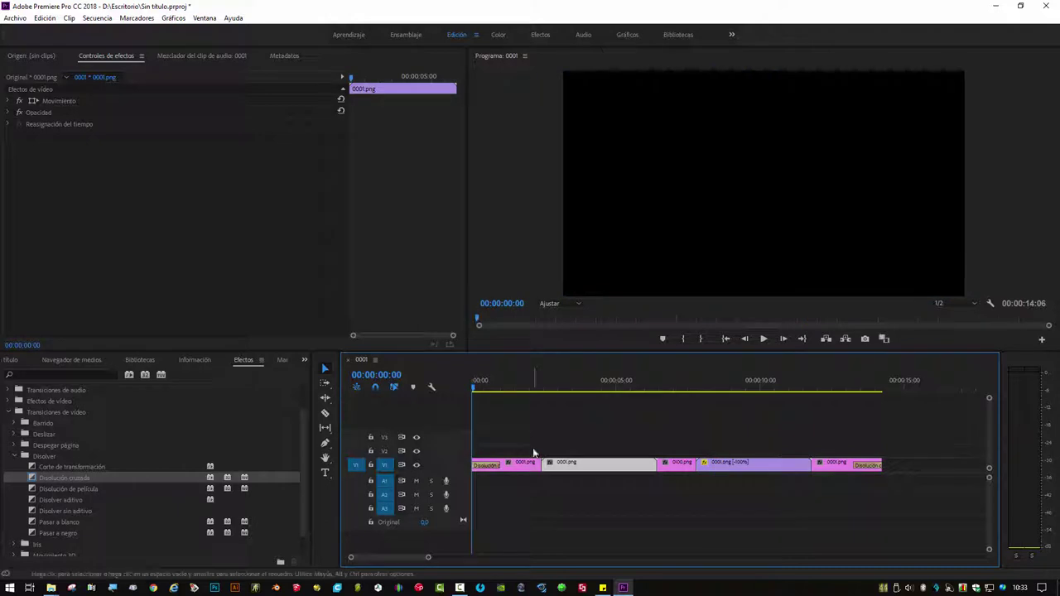
{"action": "key", "text": "space"}
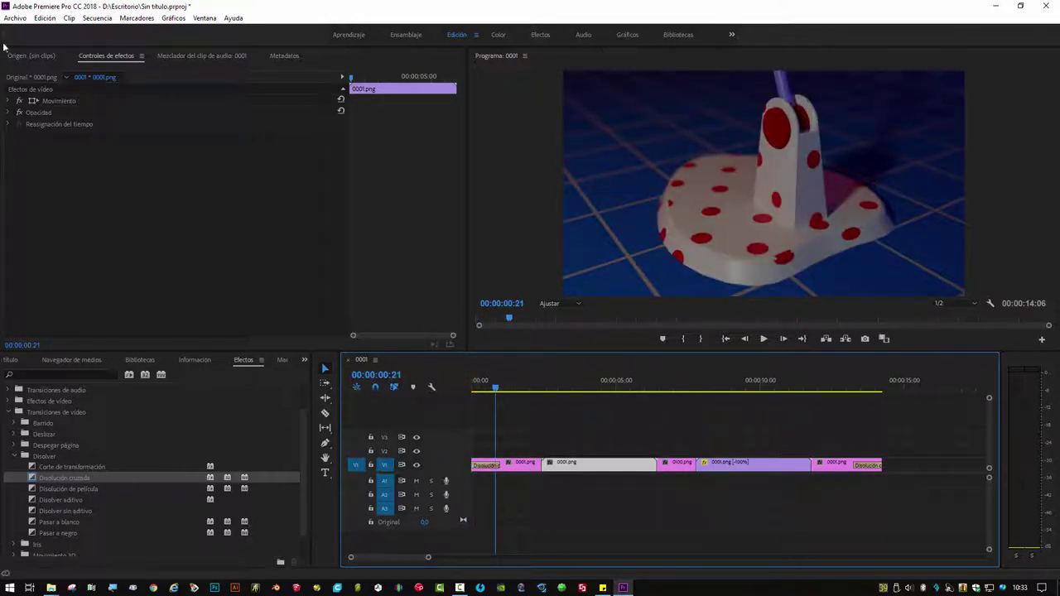
Open the Export Settings for sequence 0001 via File > Export > Media.
{"action": "left_click", "coordinate": [16, 18]}
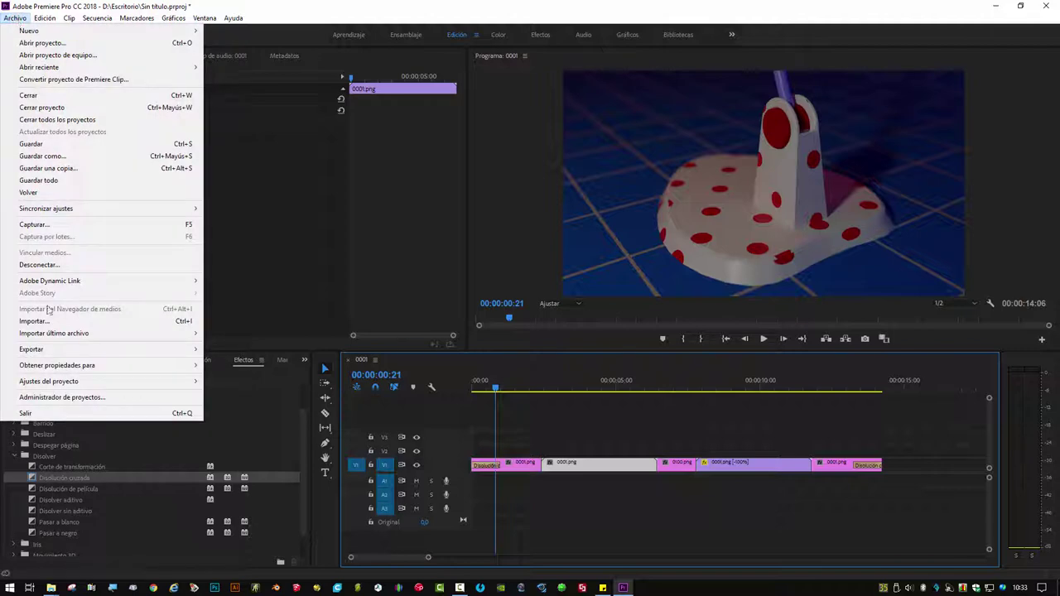
{"action": "mouse_move", "coordinate": [58, 351]}
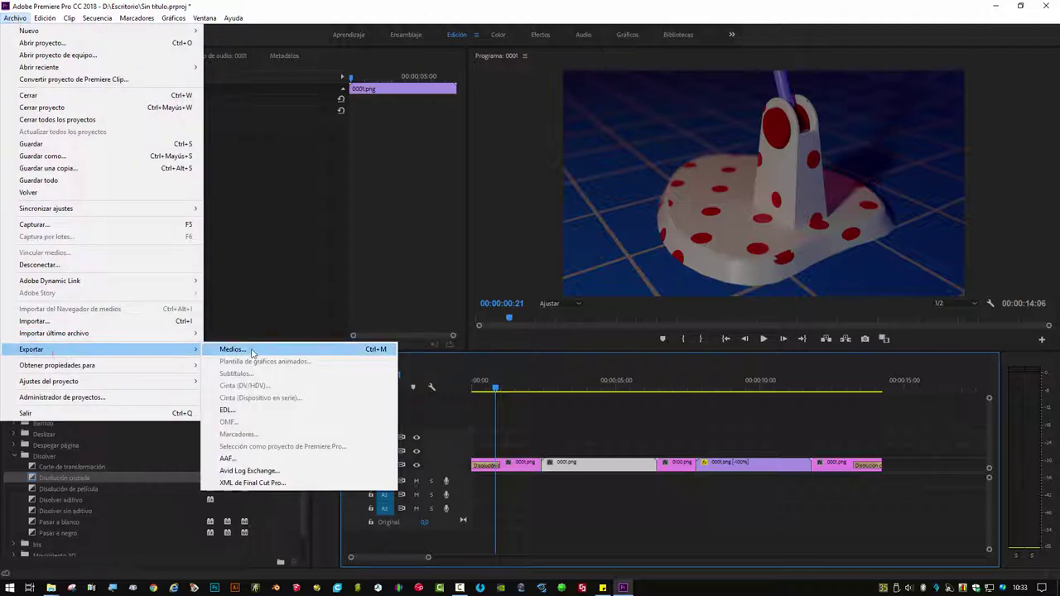
{"action": "left_click", "coordinate": [249, 350]}
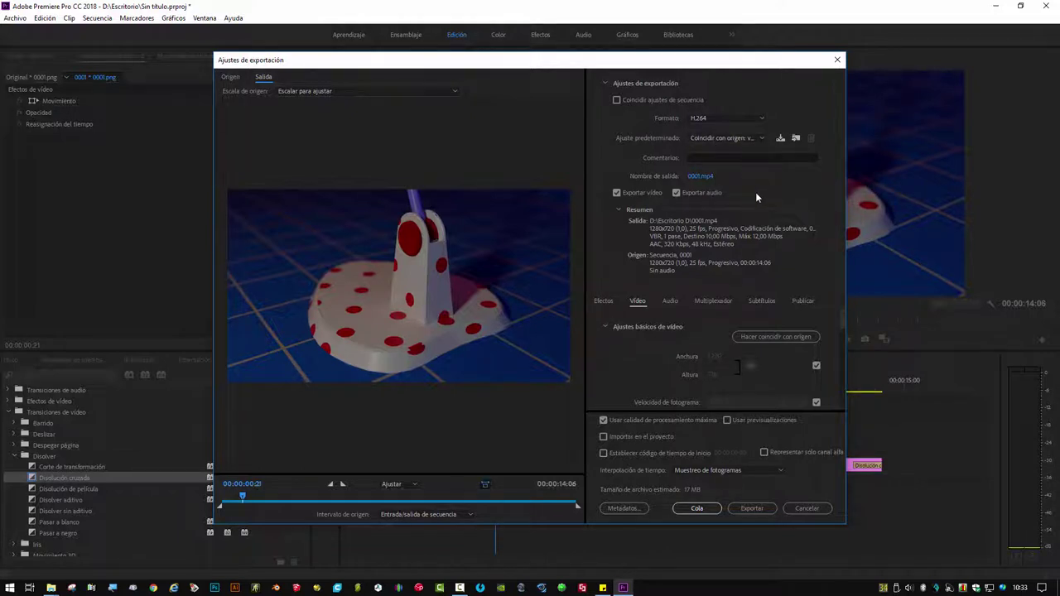
Export 0001.mp4 as 1280x720 H.264 to the desktop with Export Audio unchecked.
{"action": "left_click", "coordinate": [677, 193]}
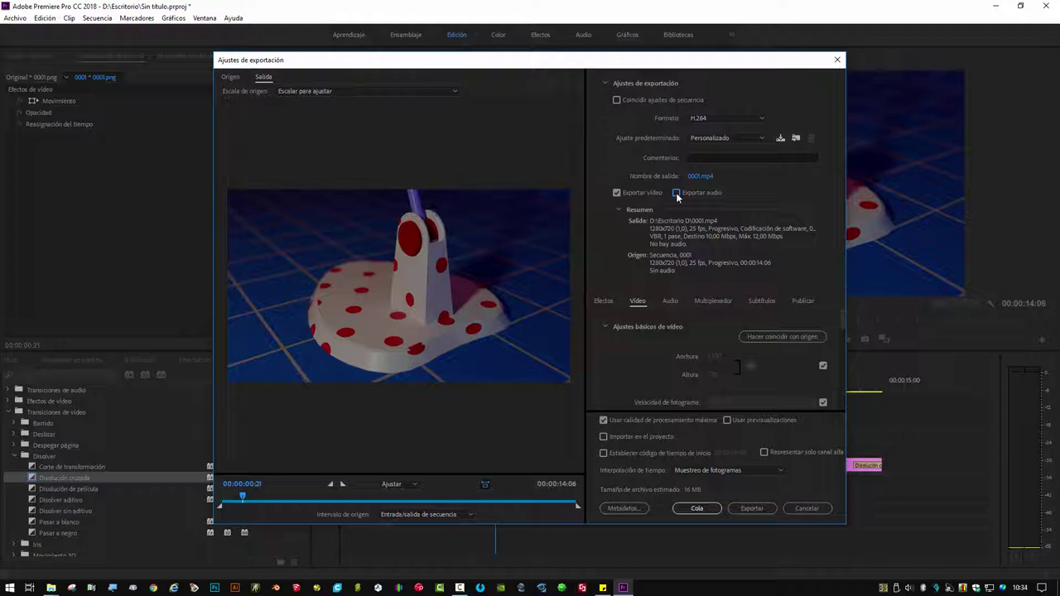
{"action": "left_click", "coordinate": [676, 192]}
{"action": "left_click", "coordinate": [676, 192]}
{"action": "left_click", "coordinate": [754, 509]}
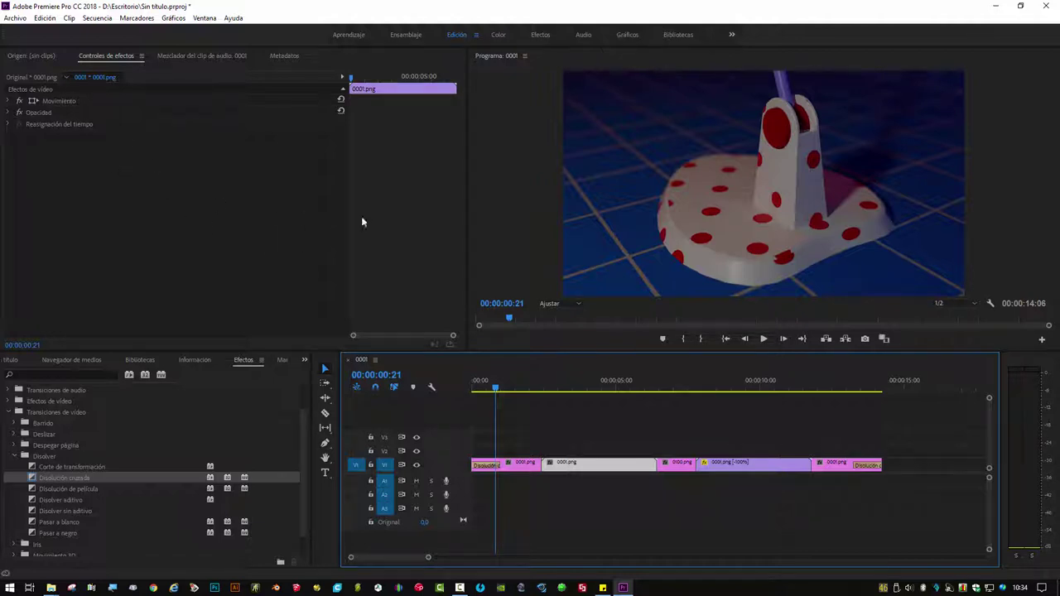
{"action": "left_click", "coordinate": [995, 6]}
Open the desktop's 0001.mp4 in VLC and play it full screen.
{"action": "left_click", "coordinate": [25, 214]}
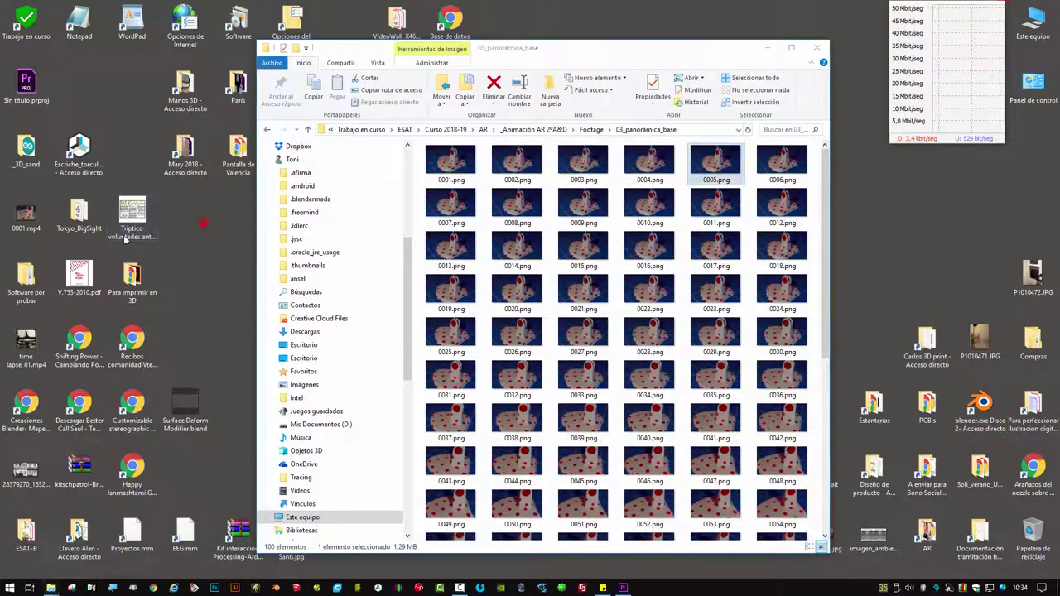
{"action": "double_click", "coordinate": [26, 213]}
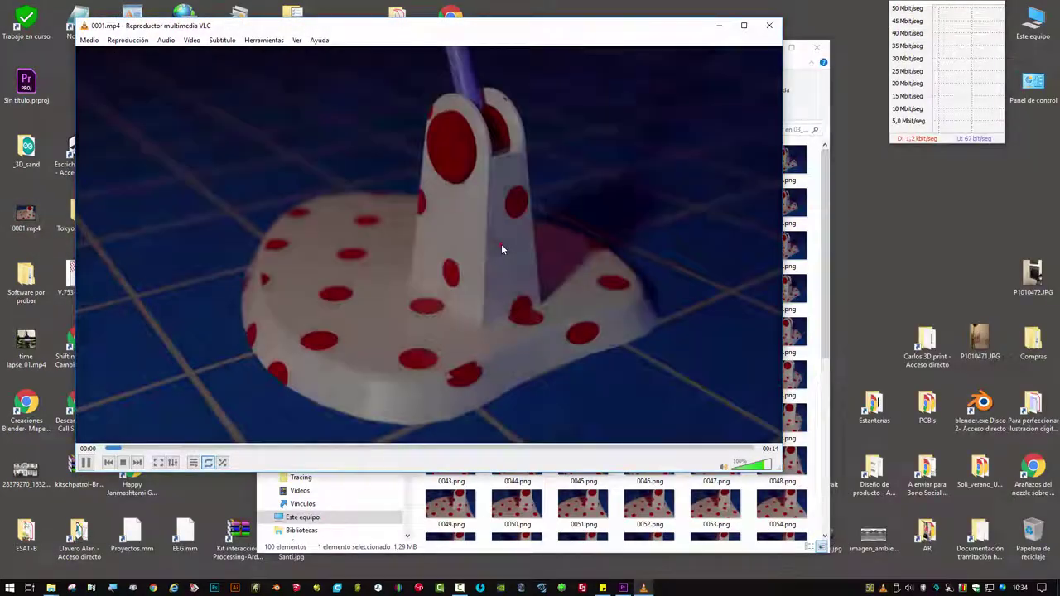
{"action": "double_click", "coordinate": [501, 245]}
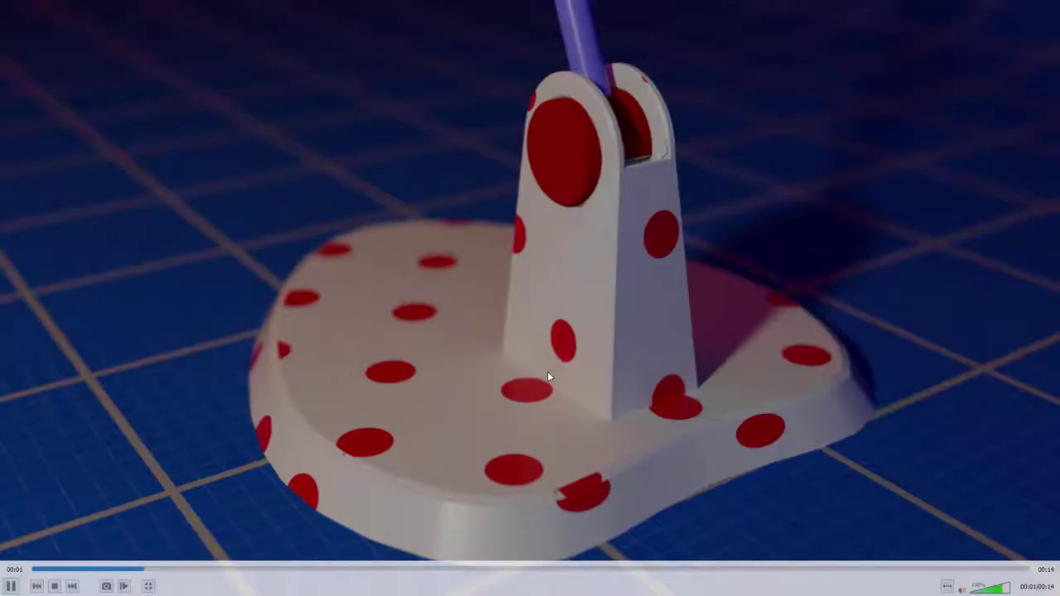